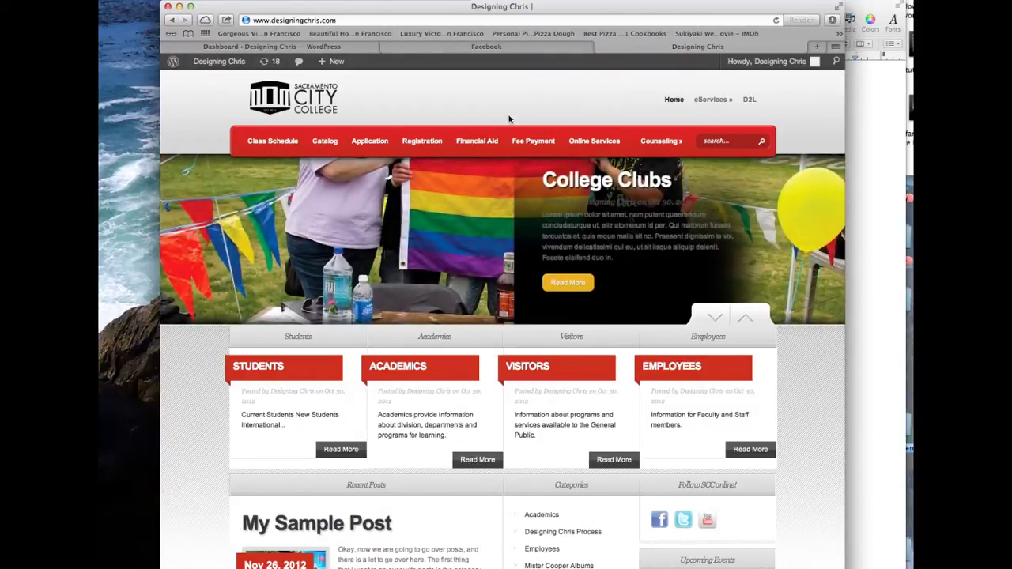
Examine the live site's header navigation, the Counseling and eServices dropdowns, and the links in the footer
scroll(511, 119, down, 8)
scroll(509, 125, down, 10)
scroll(509, 127, up, 13)
scroll(509, 126, up, 5)
mouse_move(653, 144)
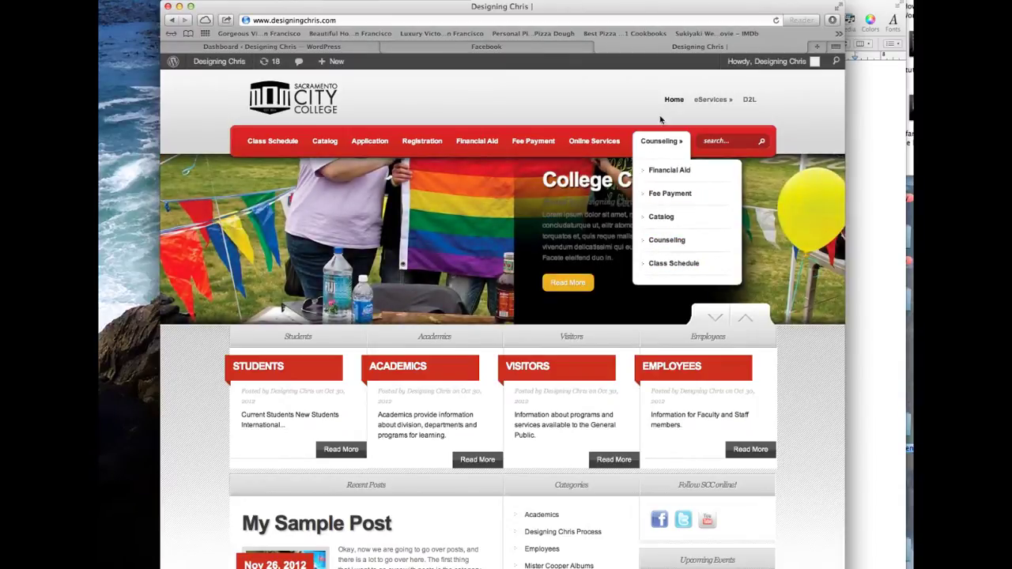
mouse_move(710, 105)
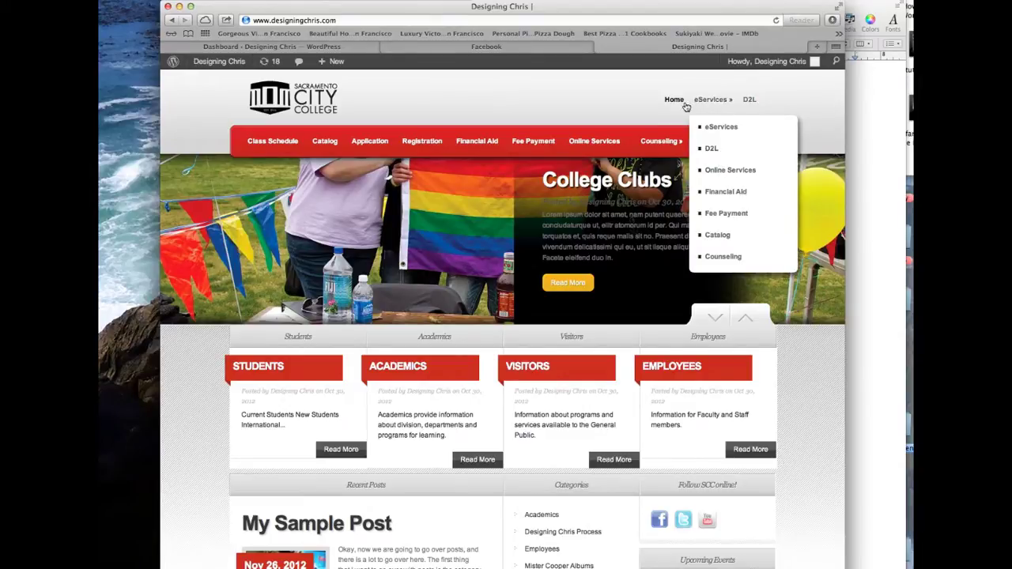
scroll(390, 398, down, 15)
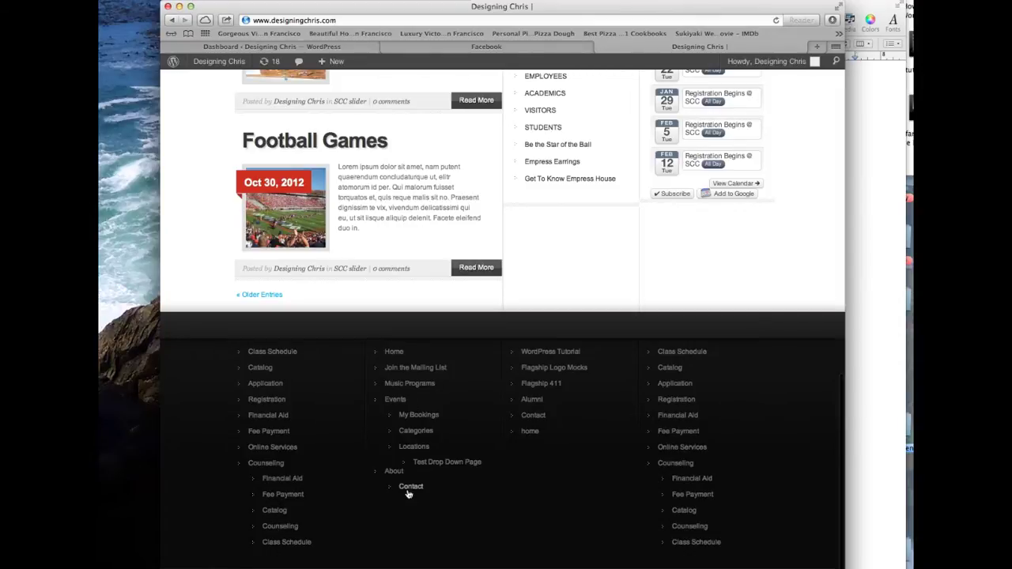
scroll(598, 388, up, 15)
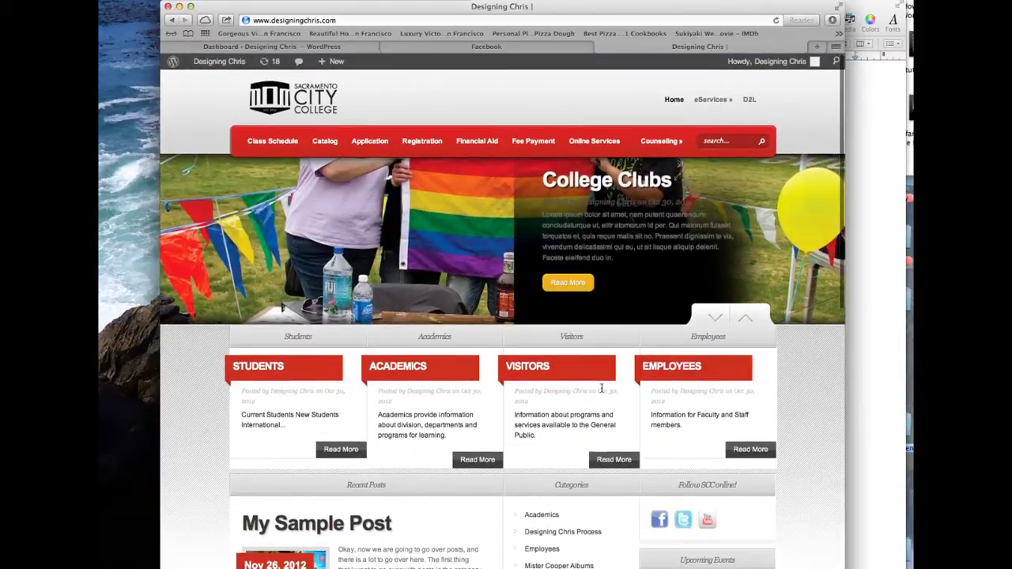
Open the menu management page of the WordPress dashboard and look through the items of the SCC footer menu
click(201, 75)
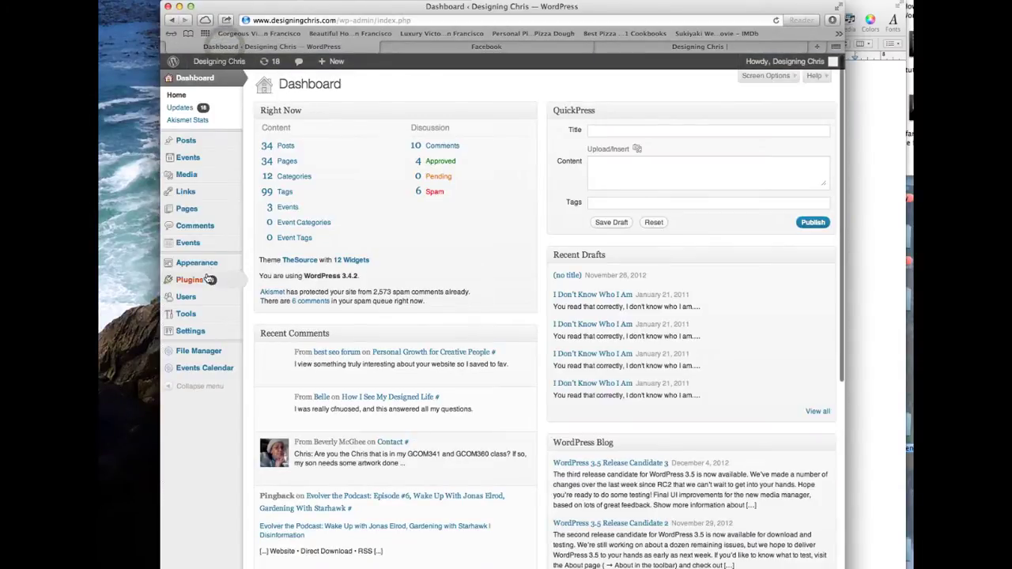
mouse_move(198, 266)
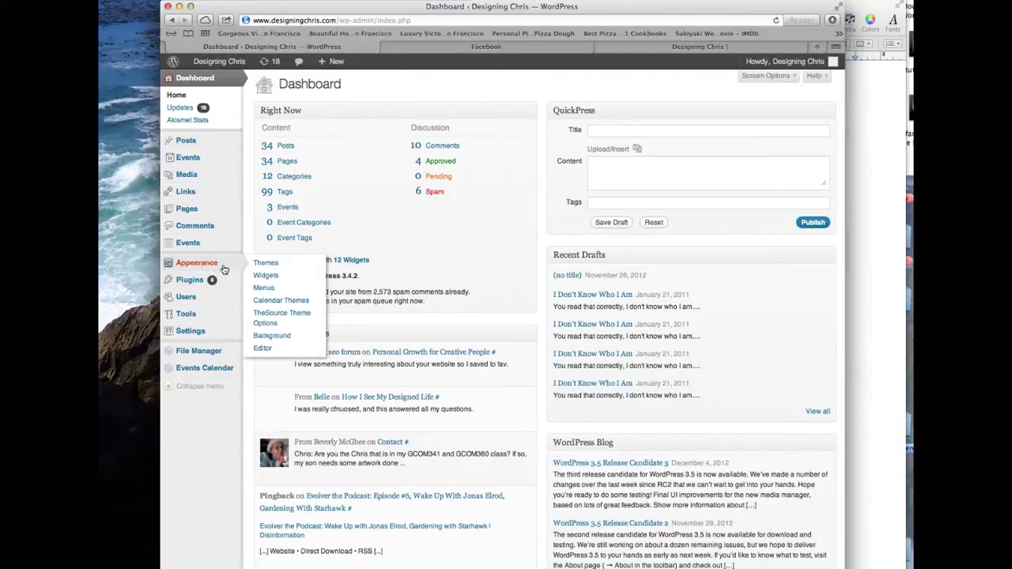
click(265, 290)
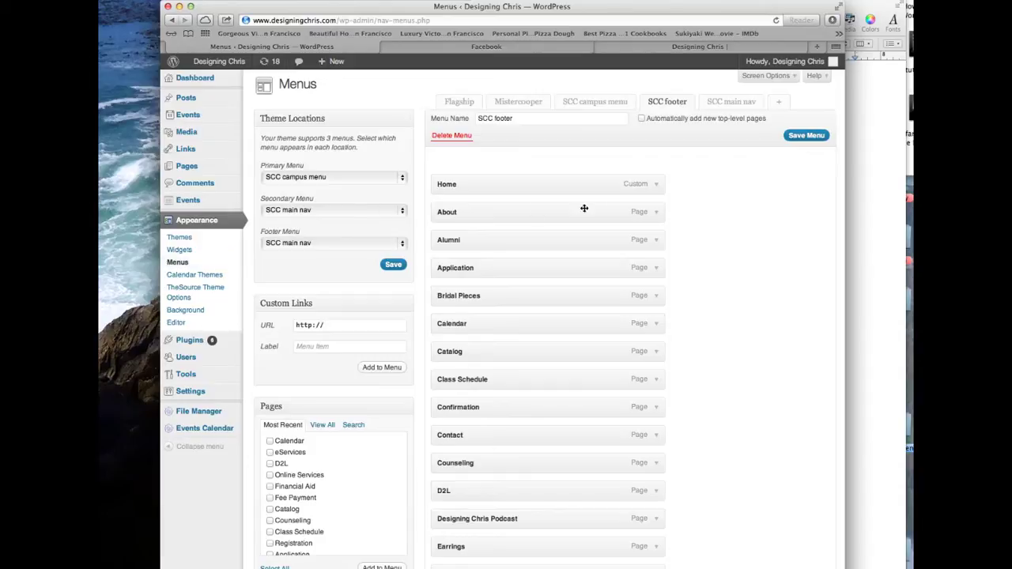
scroll(688, 211, down, 10)
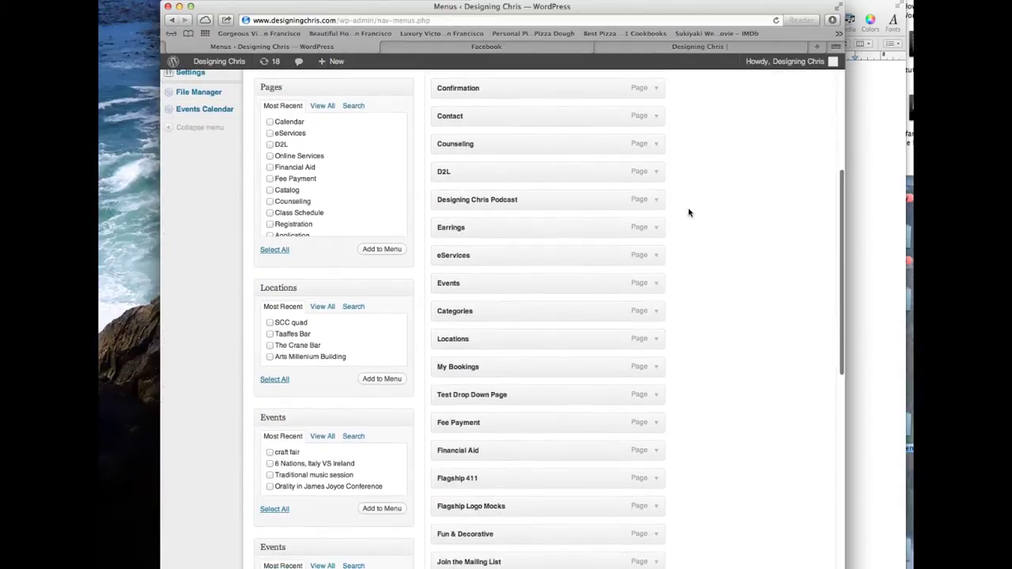
scroll(688, 211, down, 15)
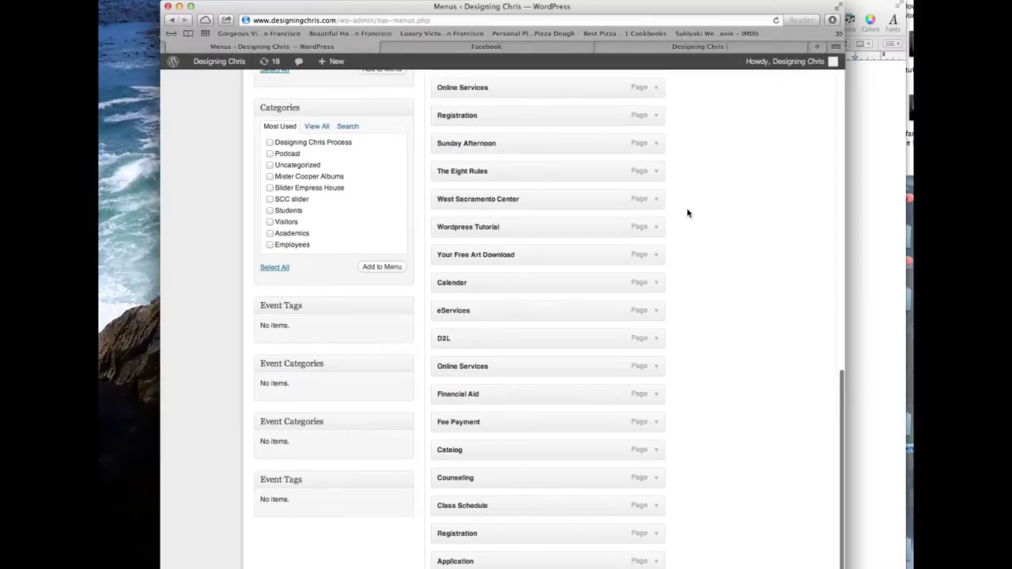
scroll(528, 179, up, 20)
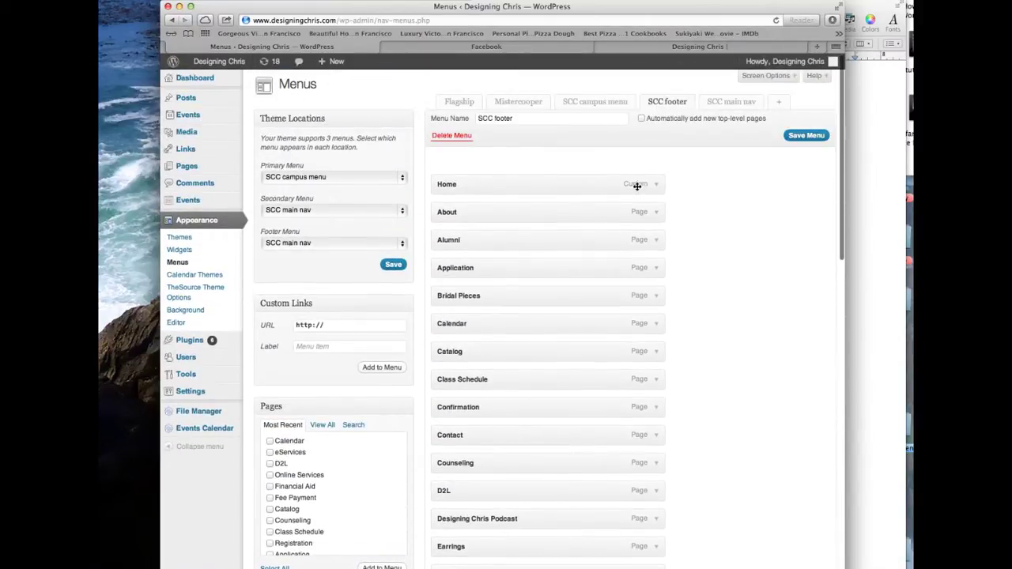
Compare the footer links on the live site with the menu choices offered for the Footer Menu theme location
click(513, 47)
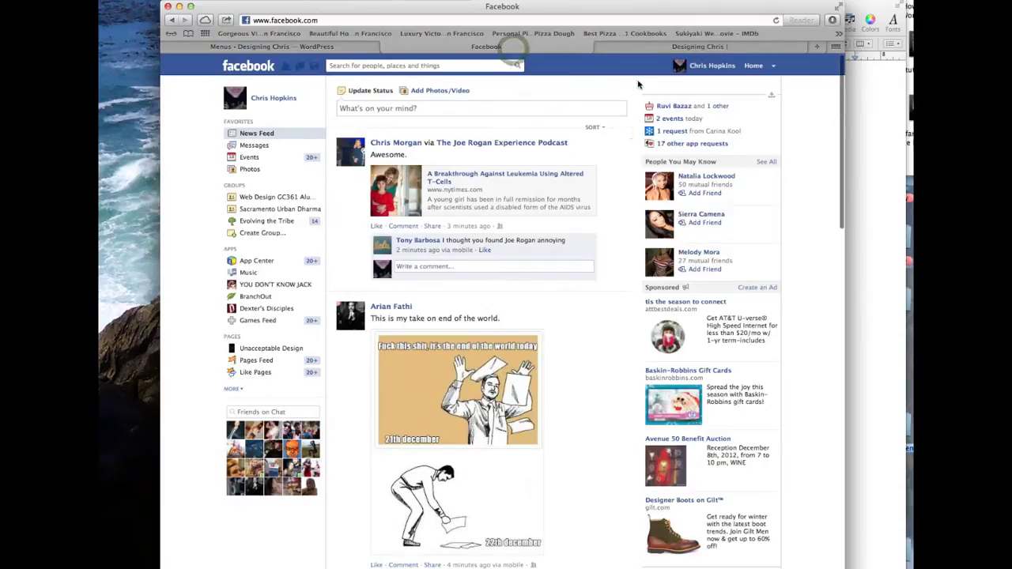
click(633, 48)
scroll(620, 307, down, 8)
scroll(619, 307, down, 12)
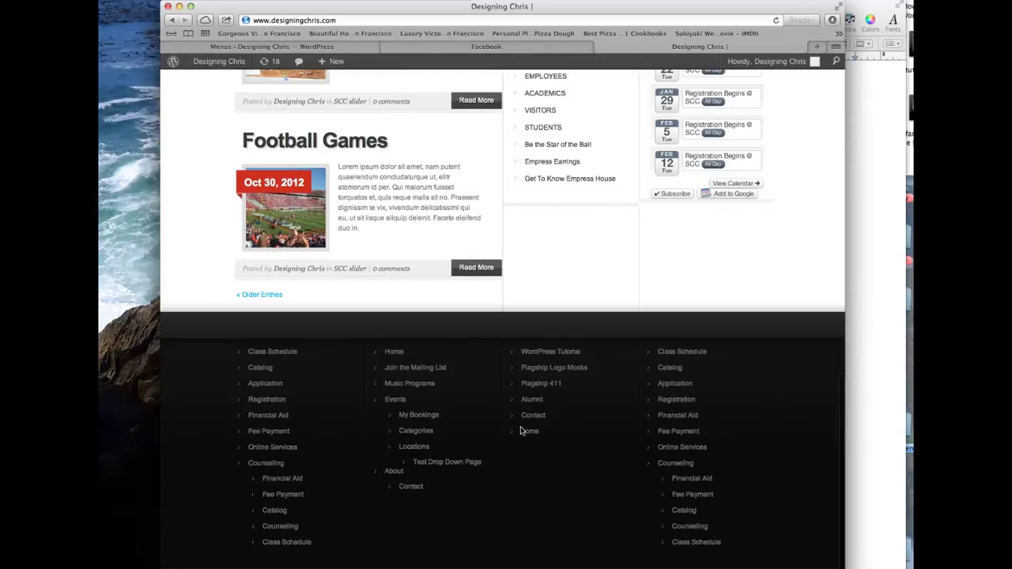
click(313, 47)
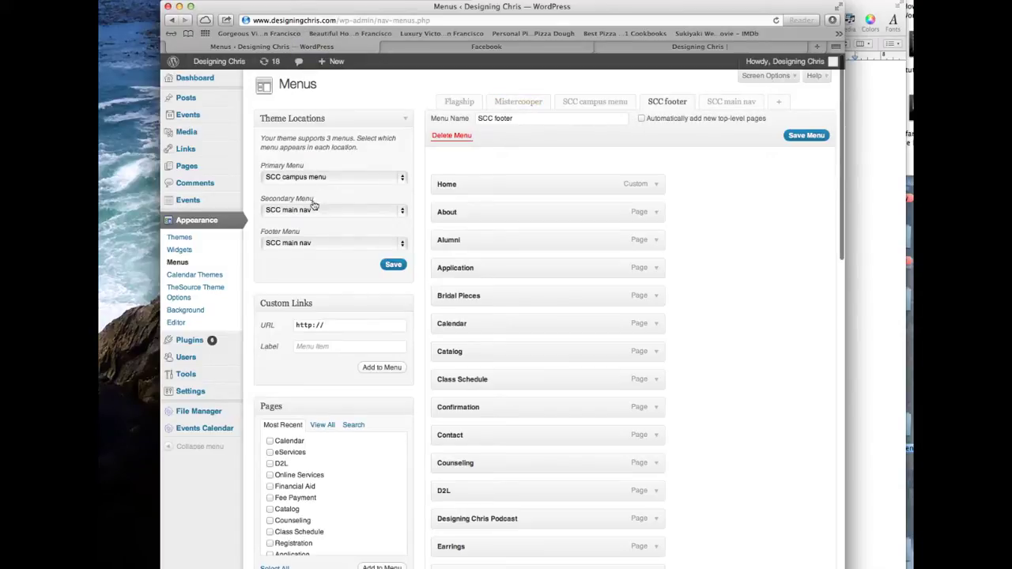
scroll(352, 256, down, 1)
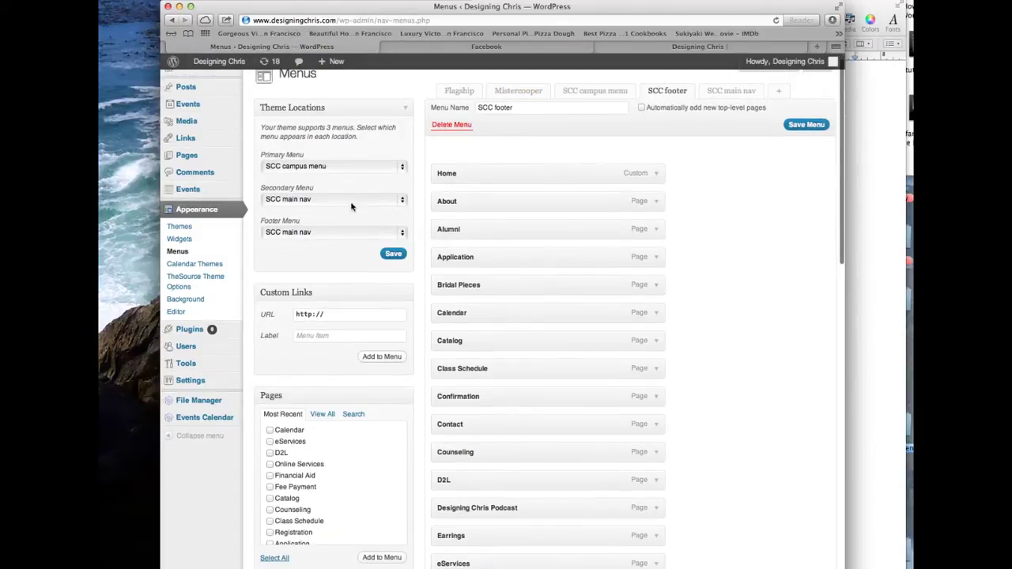
click(314, 231)
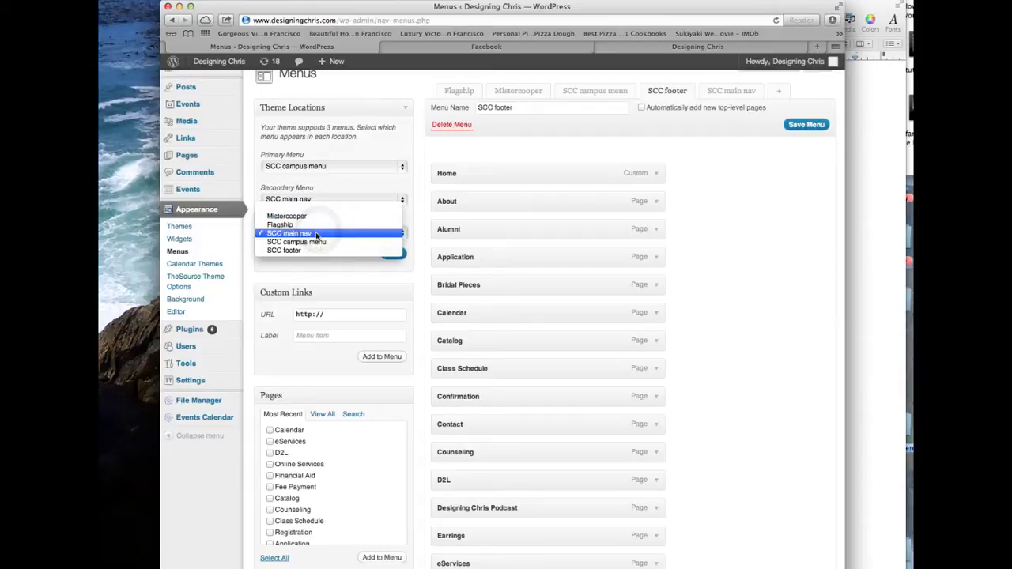
click(346, 269)
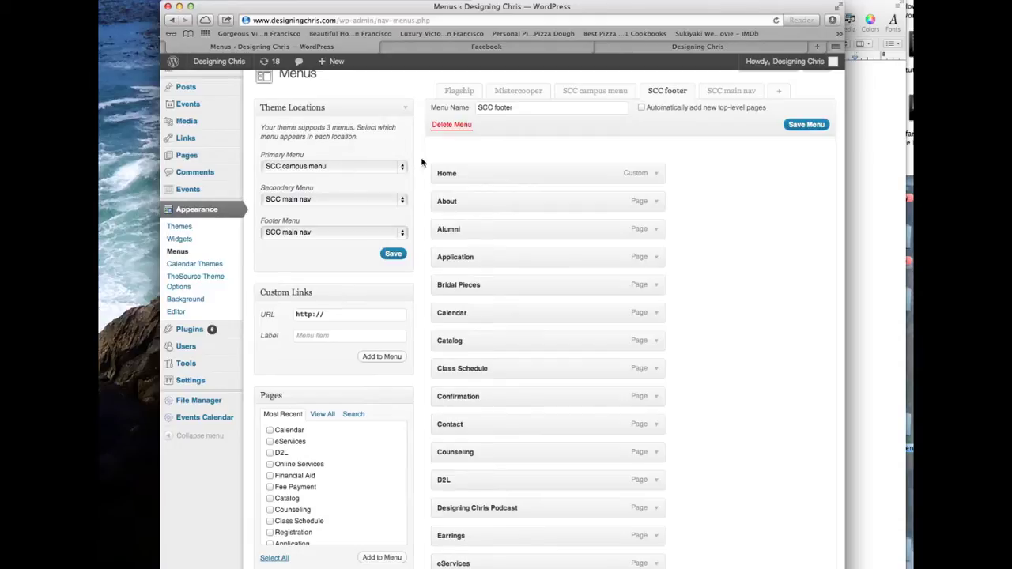
Compare the live site's red navigation bar with the menu choices offered for the Secondary Menu theme location
click(653, 51)
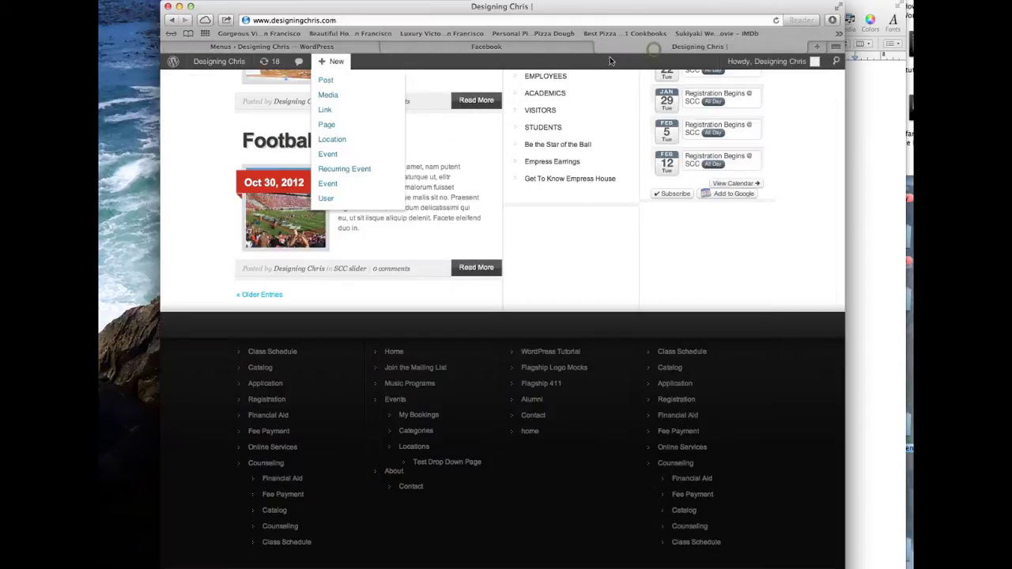
scroll(381, 168, up, 15)
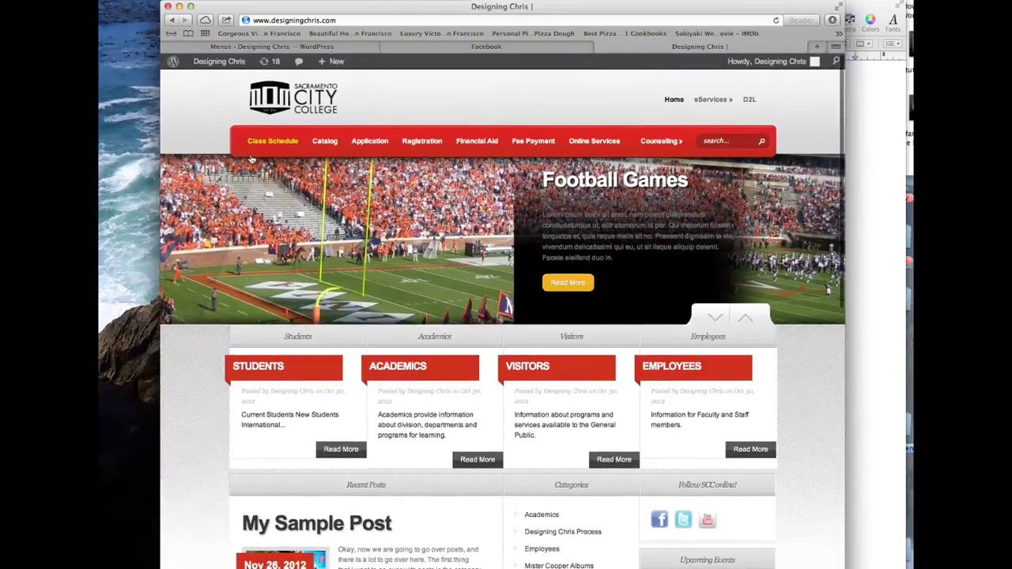
mouse_move(688, 144)
click(320, 46)
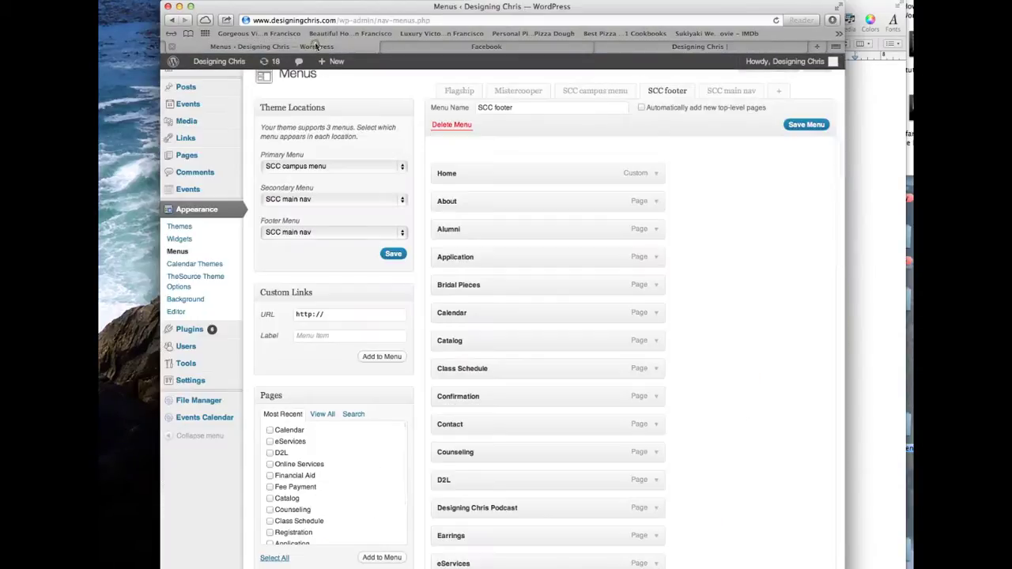
click(311, 200)
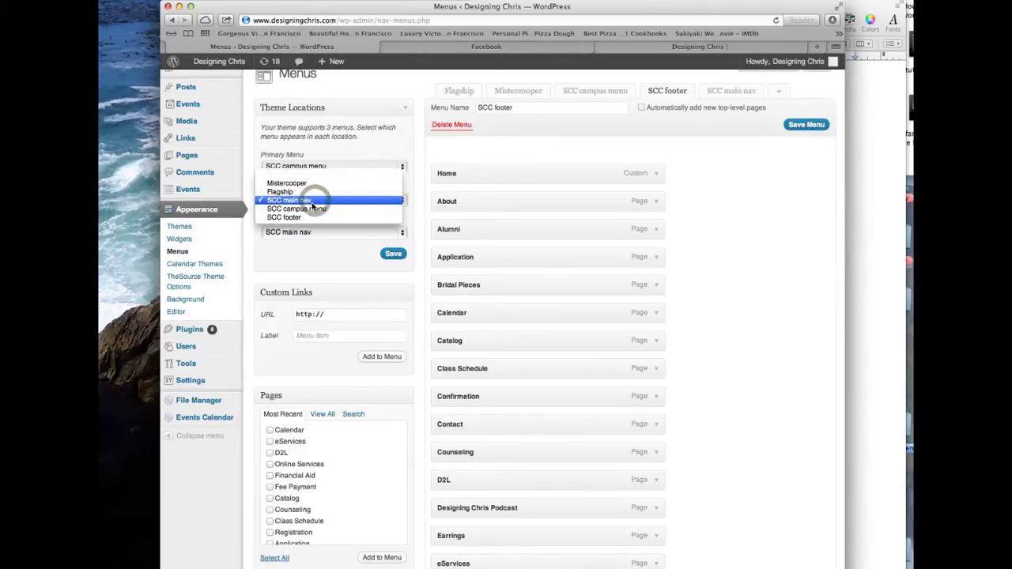
click(321, 201)
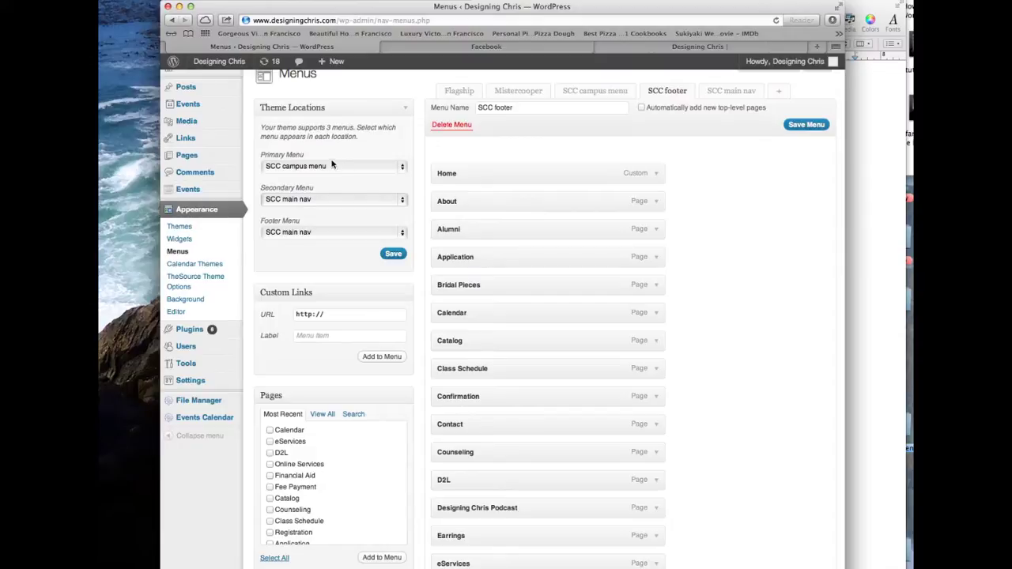
click(676, 45)
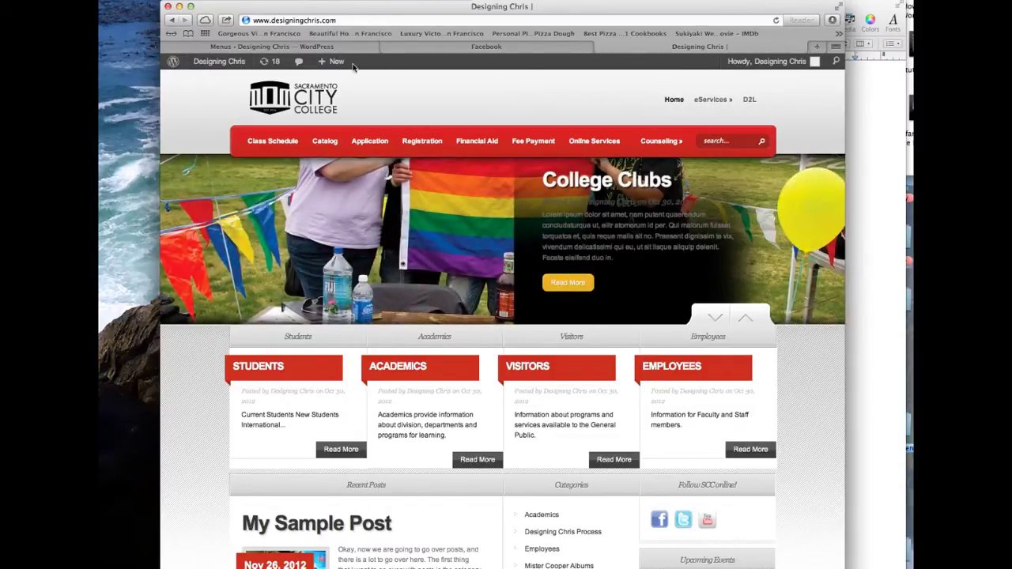
Mark the Catalog and Registration pages in the list of pages that can be added to a menu
click(301, 48)
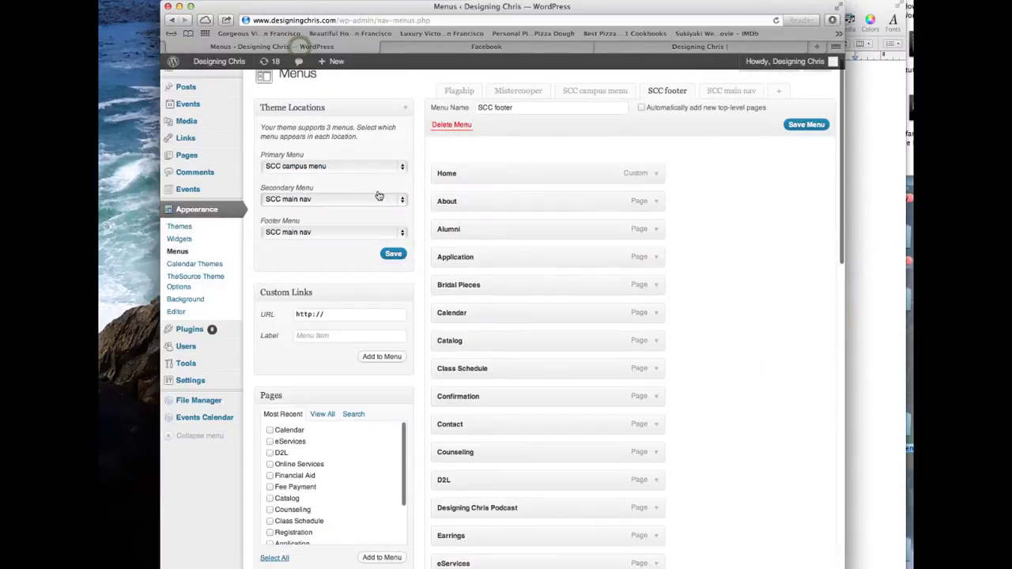
scroll(330, 394, down, 3)
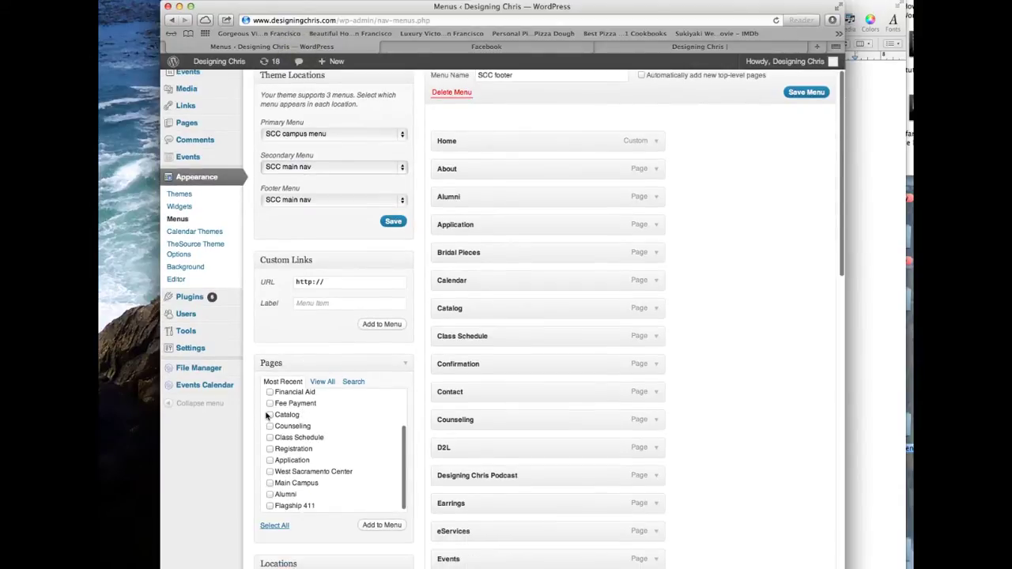
click(269, 415)
click(270, 449)
scroll(533, 254, up, 2)
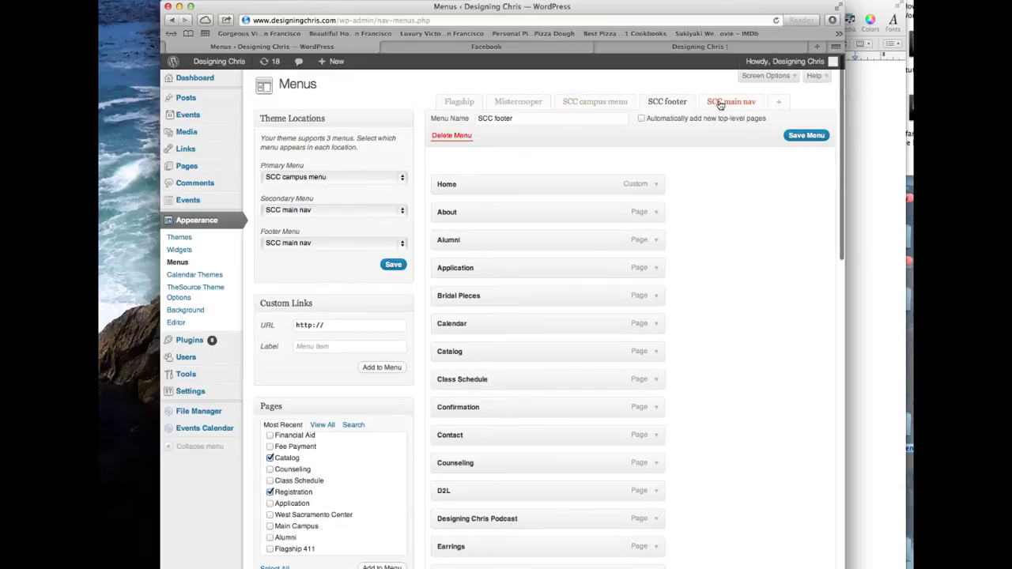
Open the SCC campus menu for editing and compare its structure with the live site's upper navigation and eServices dropdown
click(585, 105)
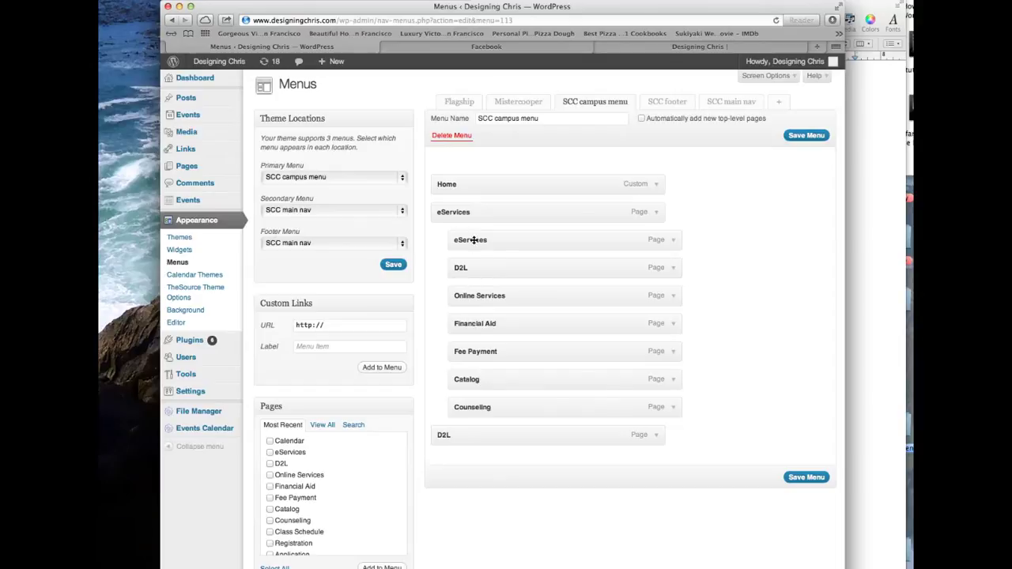
click(646, 50)
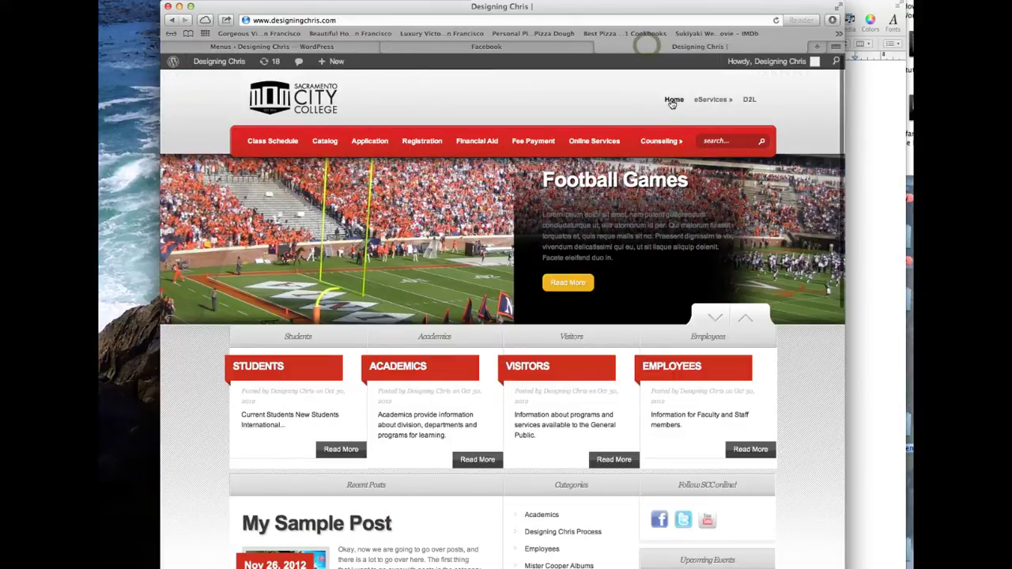
mouse_move(715, 103)
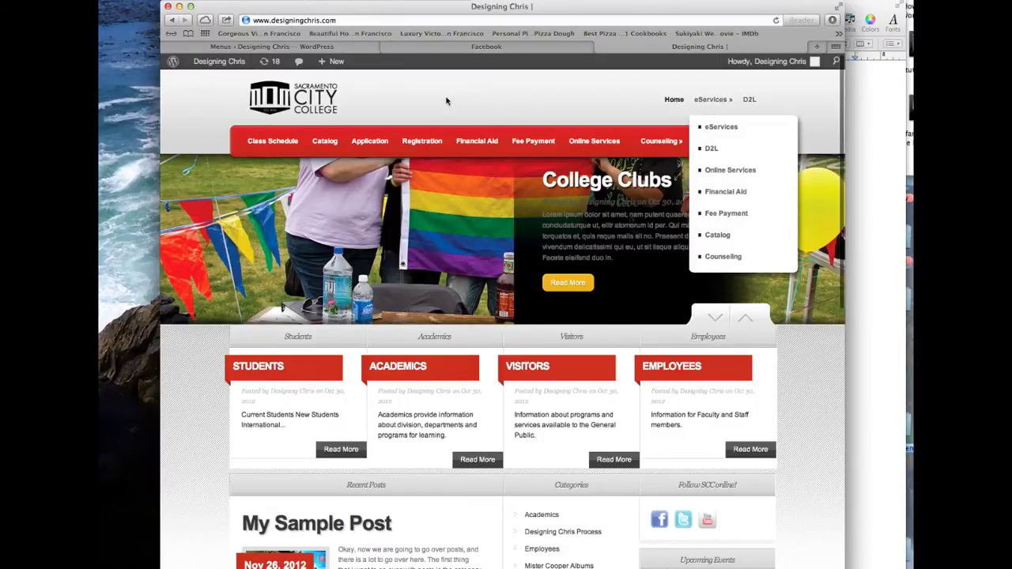
click(261, 46)
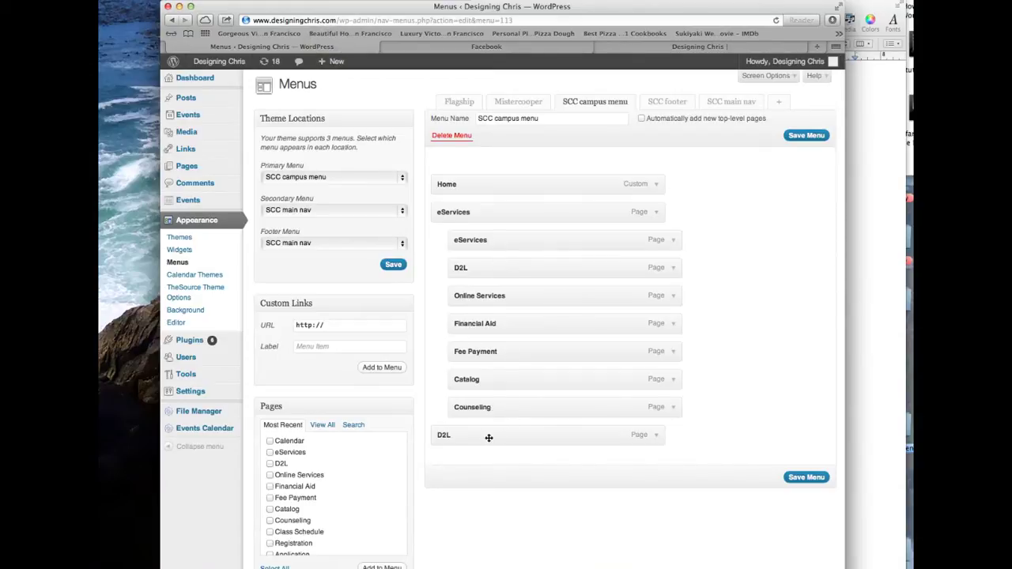
Nest the last D2L item under eServices in the SCC campus menu and save the menu
drag(488, 437, 506, 431)
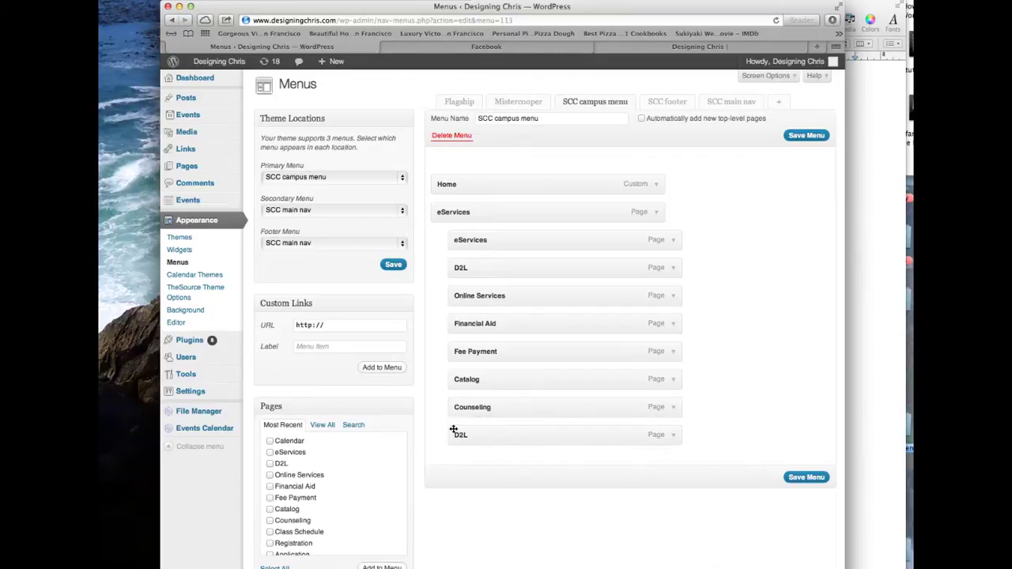
drag(497, 436, 479, 437)
click(803, 478)
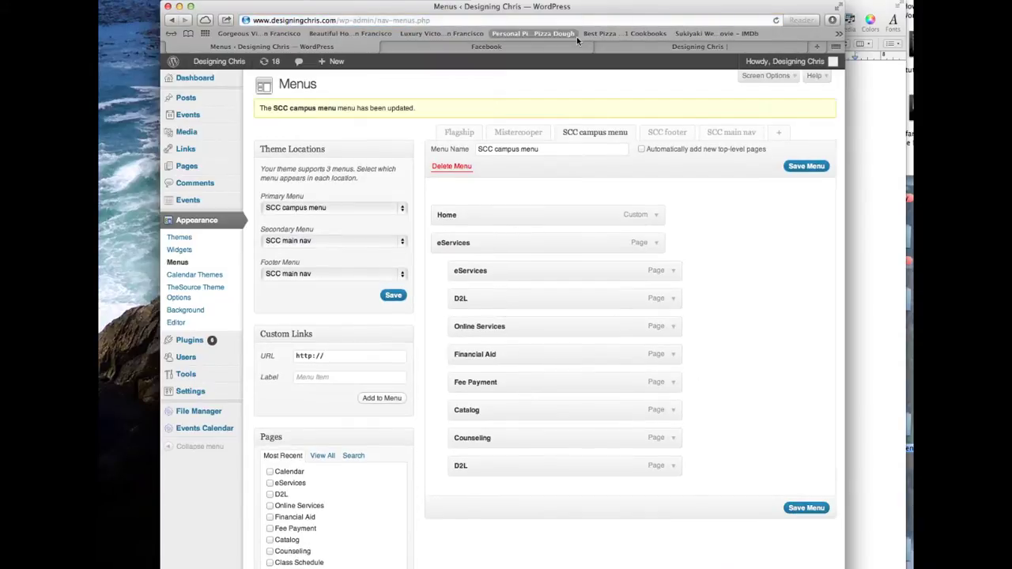
Reload the live site and check the items in the eServices dropdown
click(659, 46)
click(774, 20)
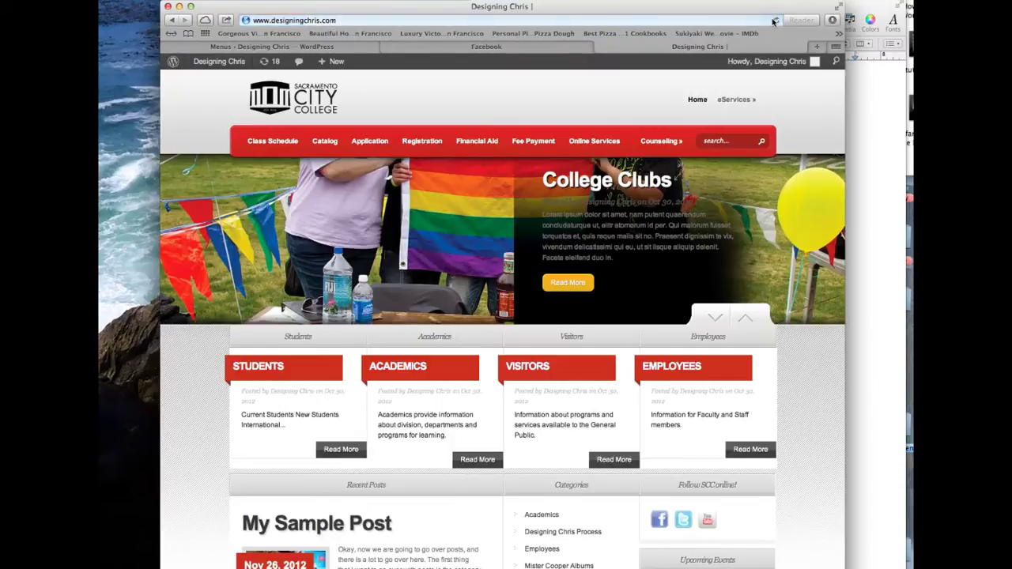
mouse_move(768, 98)
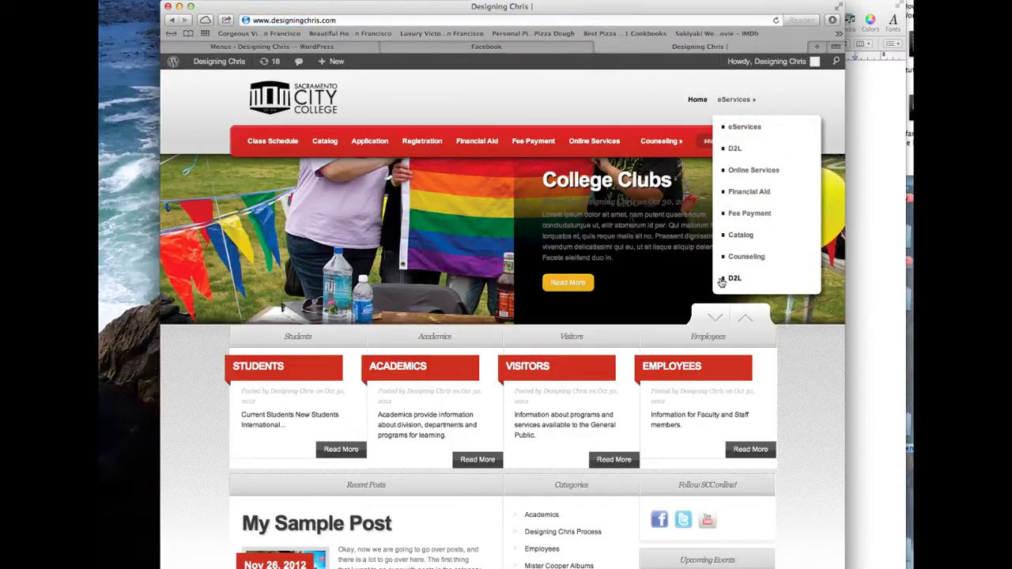
Move the last D2L item back to the top level, and add the Calendar page as a subitem of Home
click(245, 45)
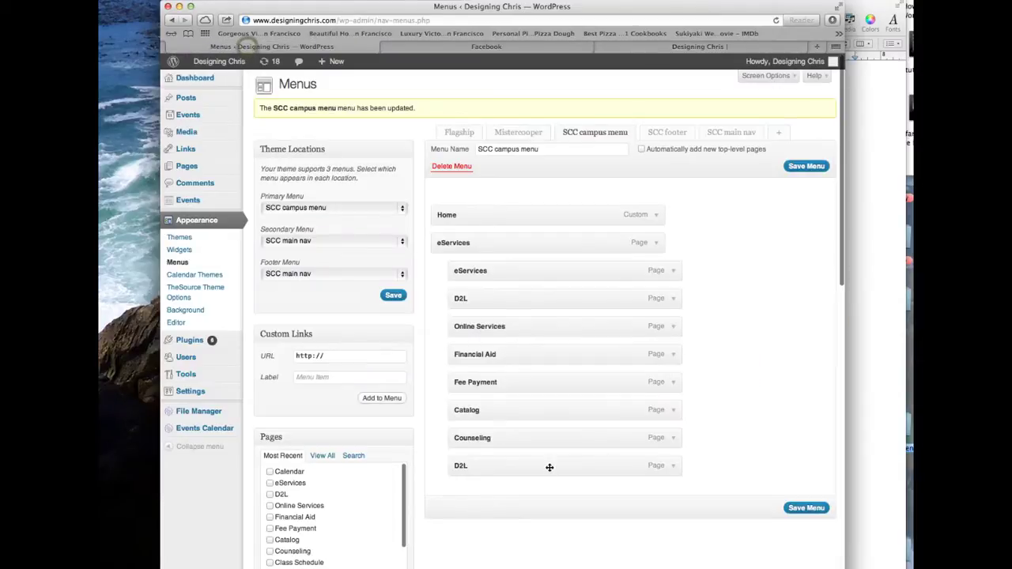
drag(525, 464, 492, 470)
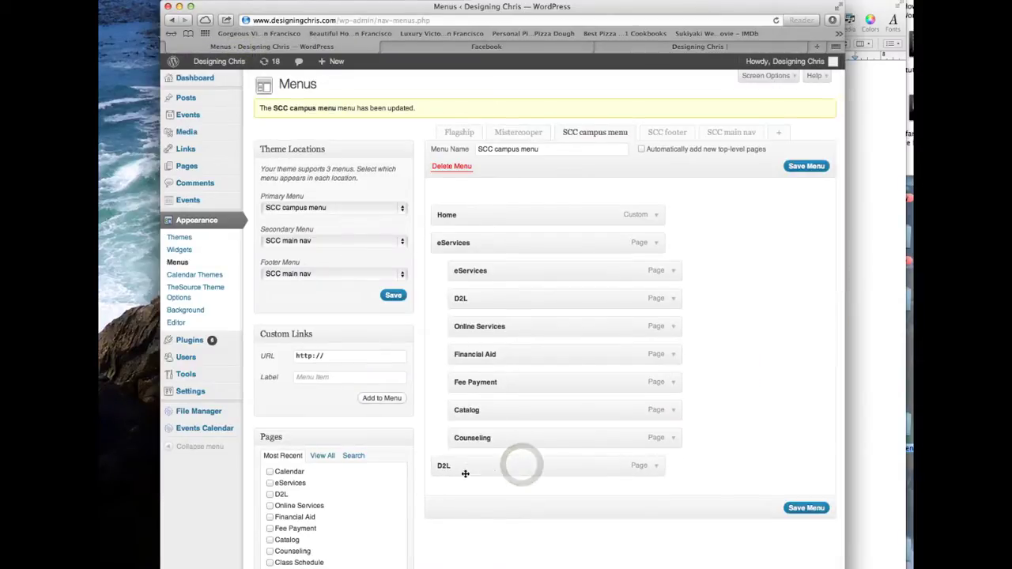
click(270, 472)
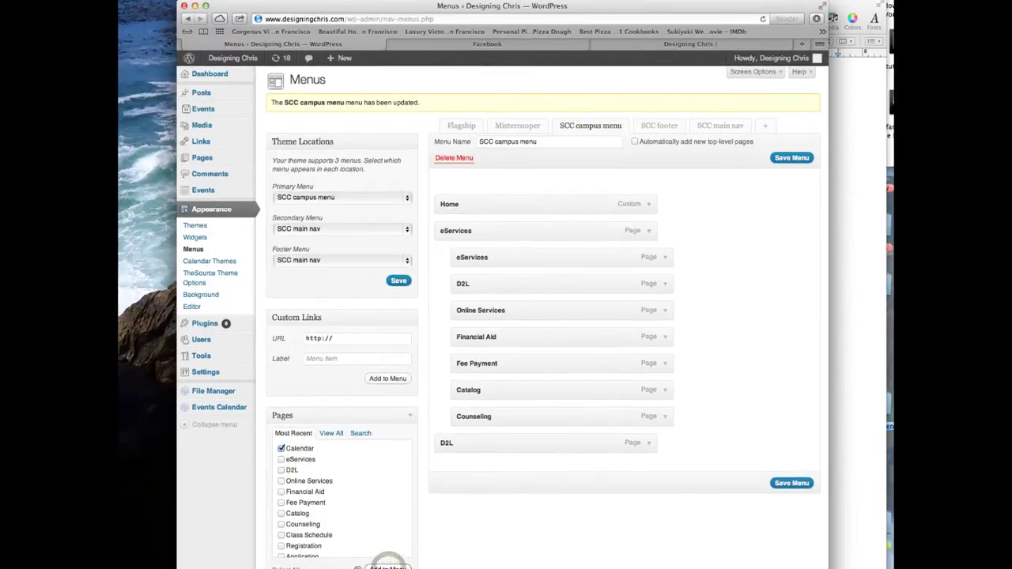
drag(476, 471, 492, 246)
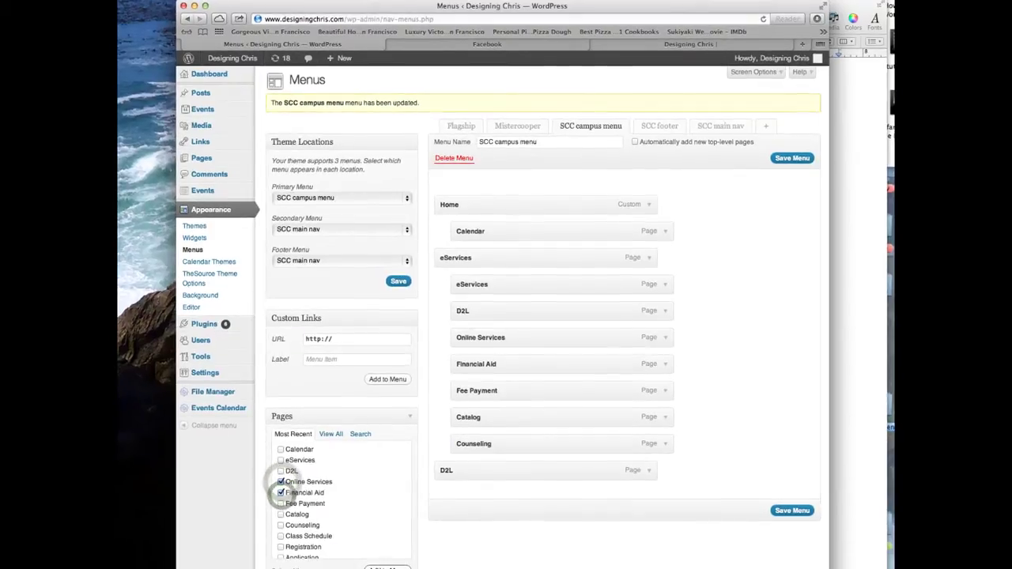
Add the Online Services and Financial Aid pages as Home subitems below Calendar, and save the menu
click(269, 517)
click(378, 564)
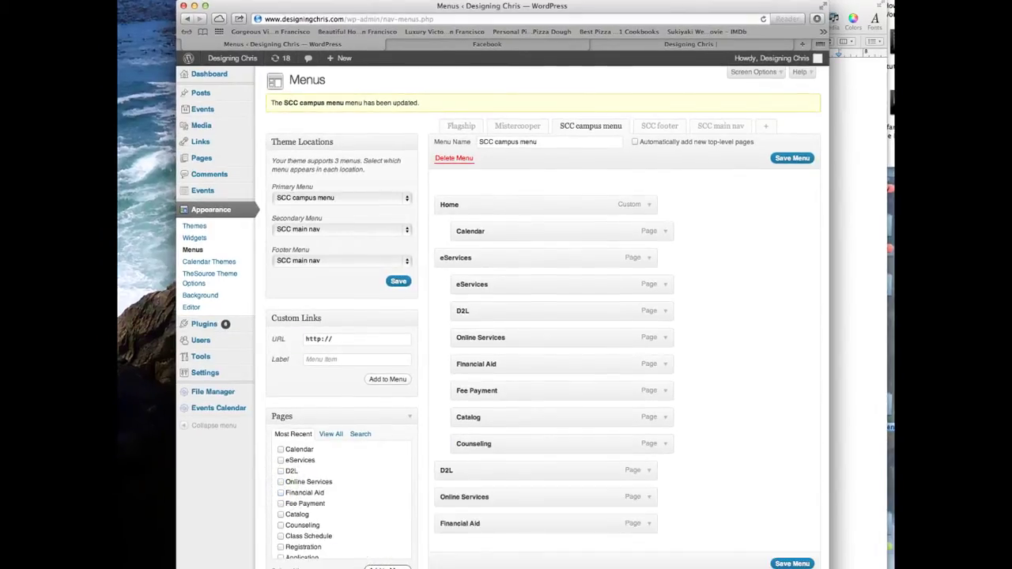
drag(467, 501, 486, 270)
drag(492, 556, 495, 300)
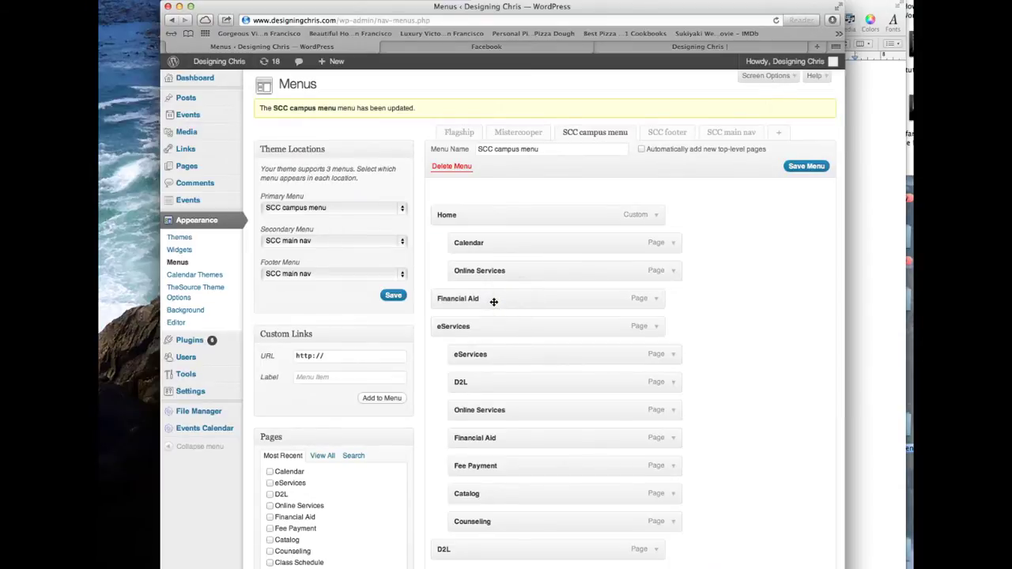
drag(493, 301, 513, 302)
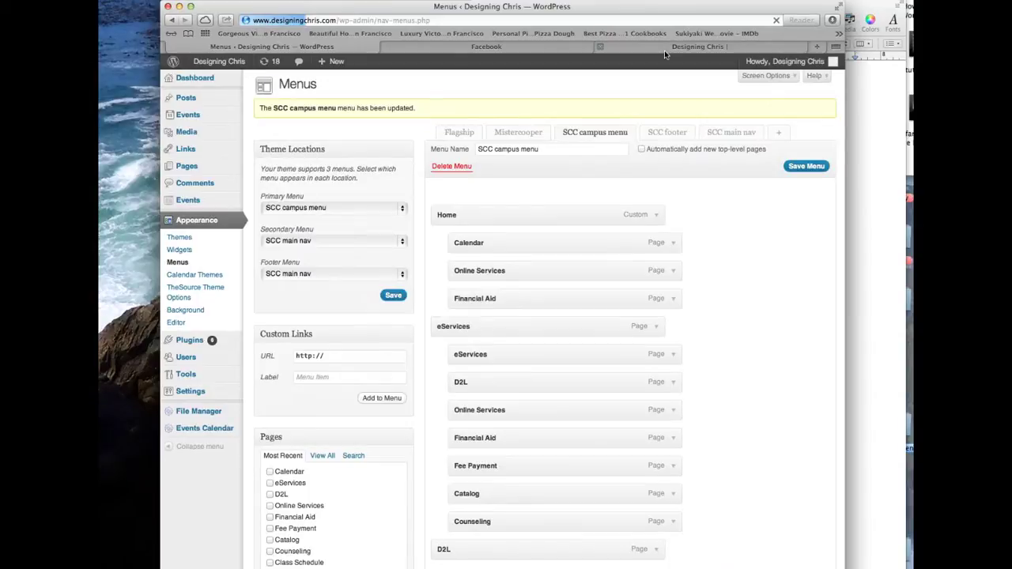
Reload the live site and check the items in the Home dropdown
click(664, 50)
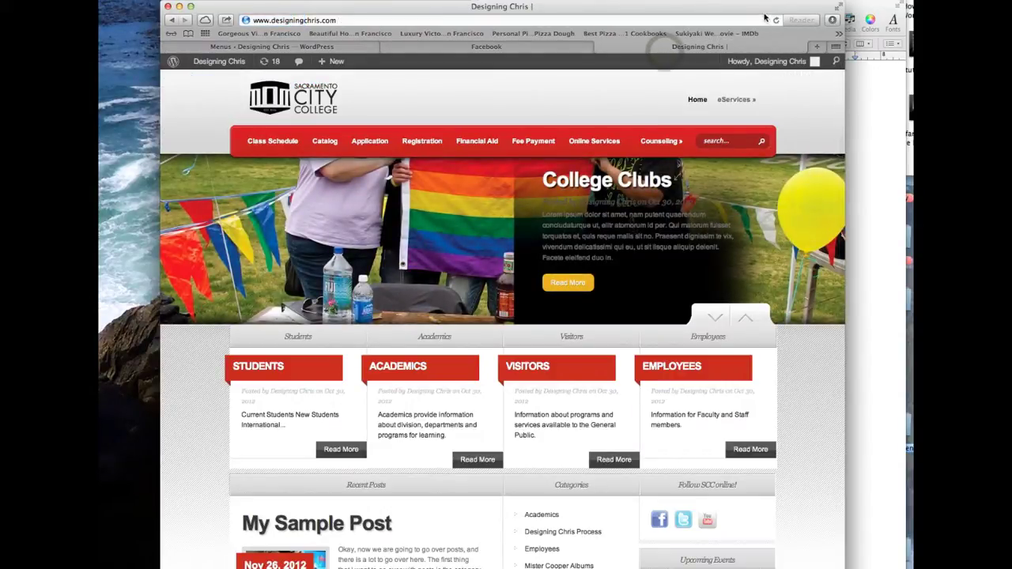
click(773, 19)
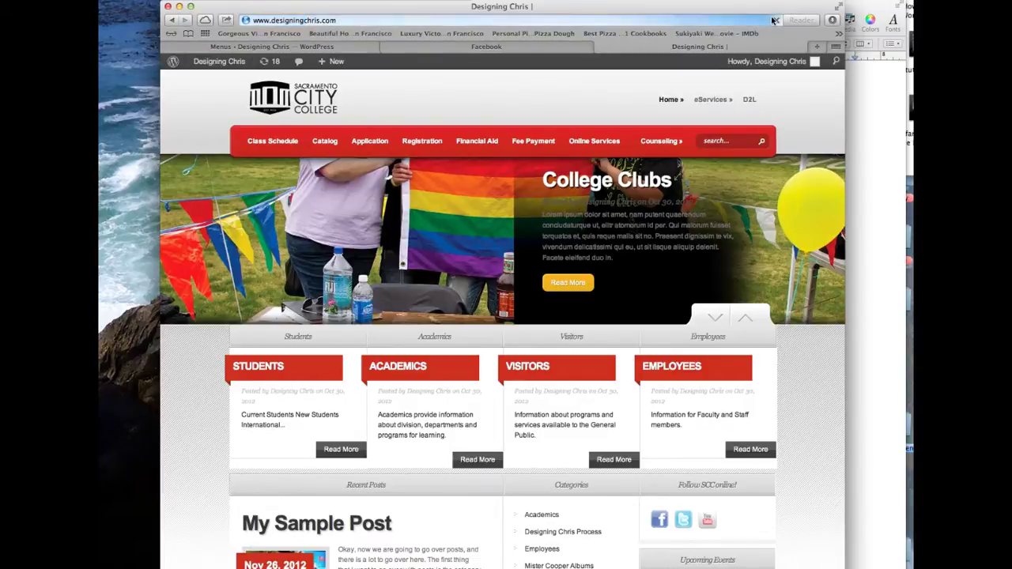
mouse_move(682, 103)
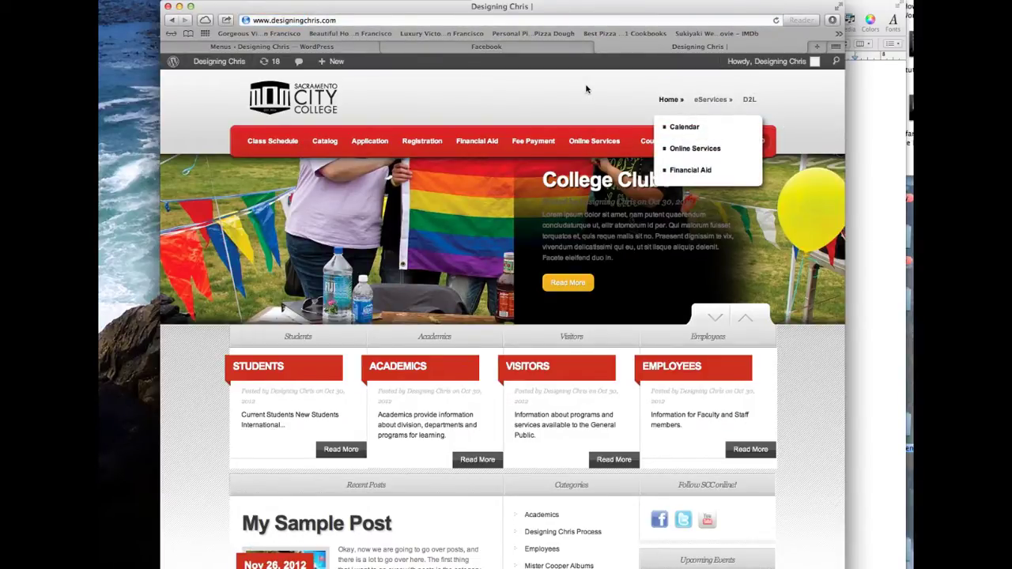
Look through the content types that can be added and add the Mister Cooper Albums category to the SCC campus menu
click(316, 45)
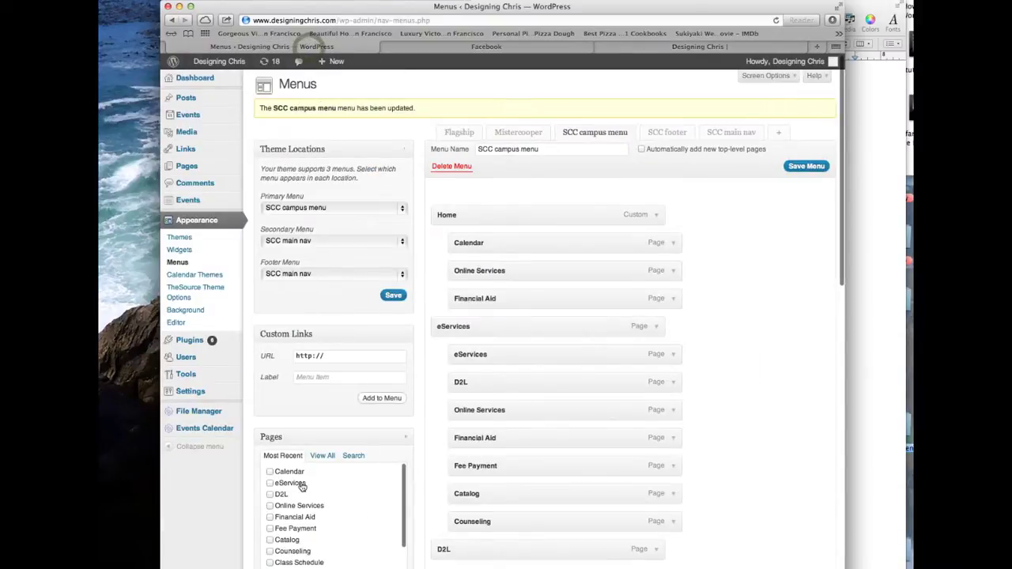
scroll(302, 486, down, 5)
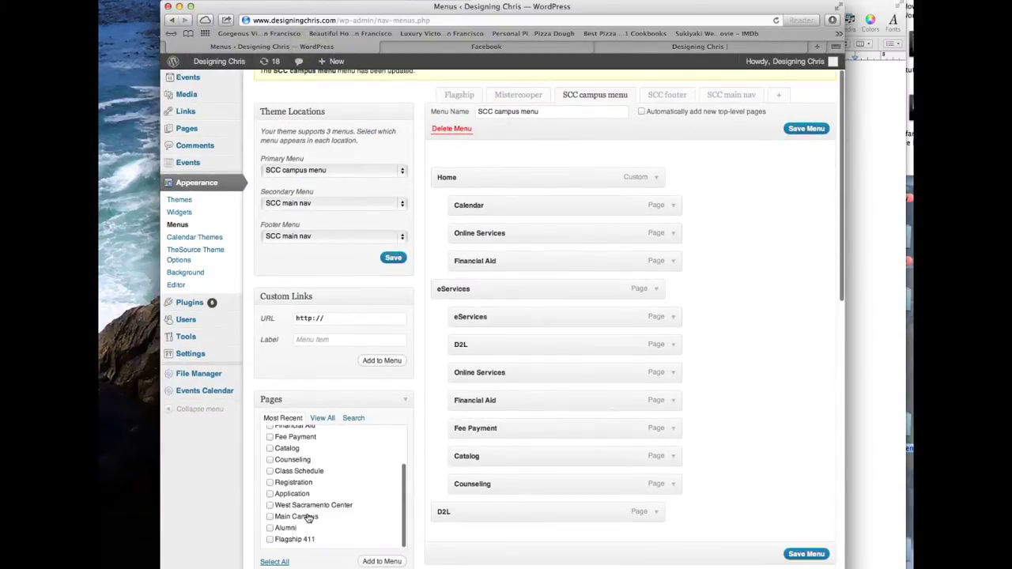
scroll(308, 519, down, 3)
scroll(309, 518, up, 2)
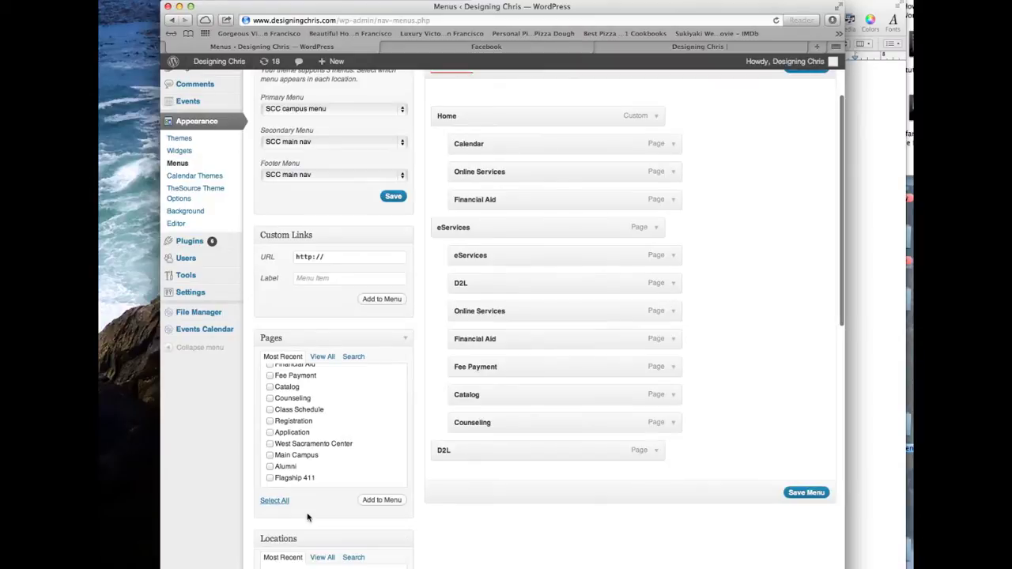
scroll(308, 517, up, 3)
scroll(308, 517, down, 4)
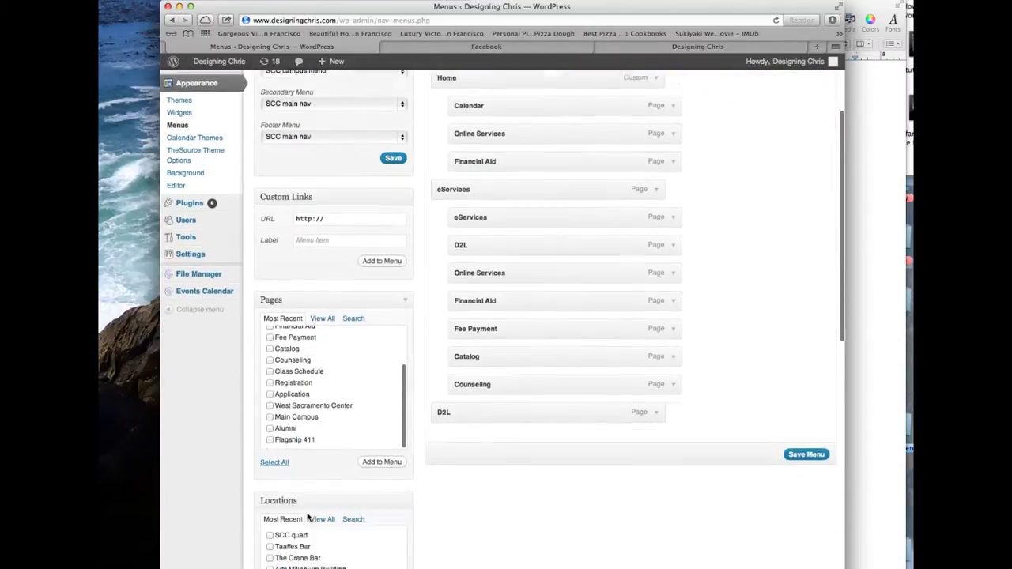
scroll(308, 518, down, 5)
scroll(311, 444, down, 1)
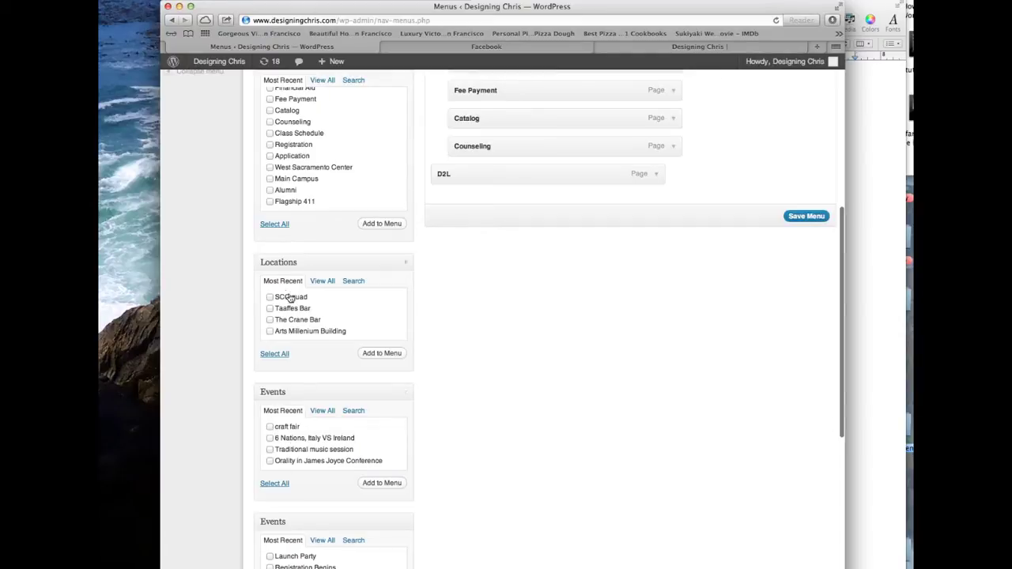
scroll(290, 379, down, 7)
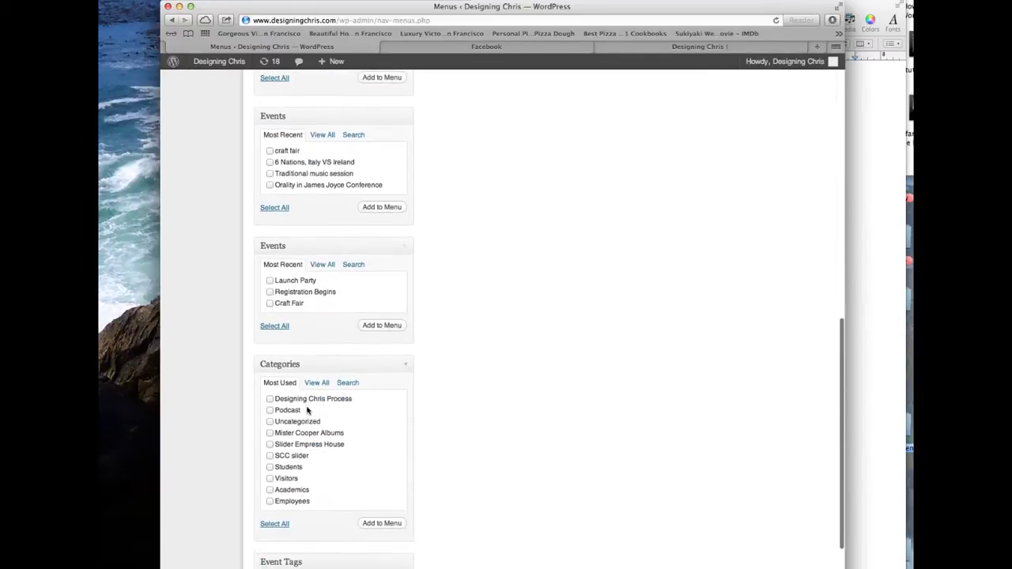
click(271, 433)
click(382, 523)
scroll(489, 375, up, 15)
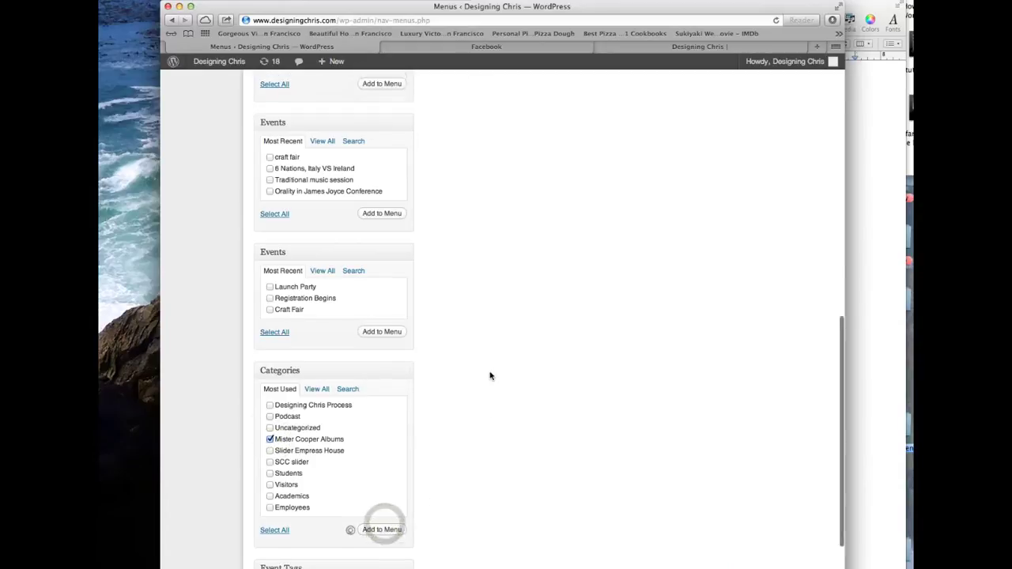
scroll(506, 408, down, 3)
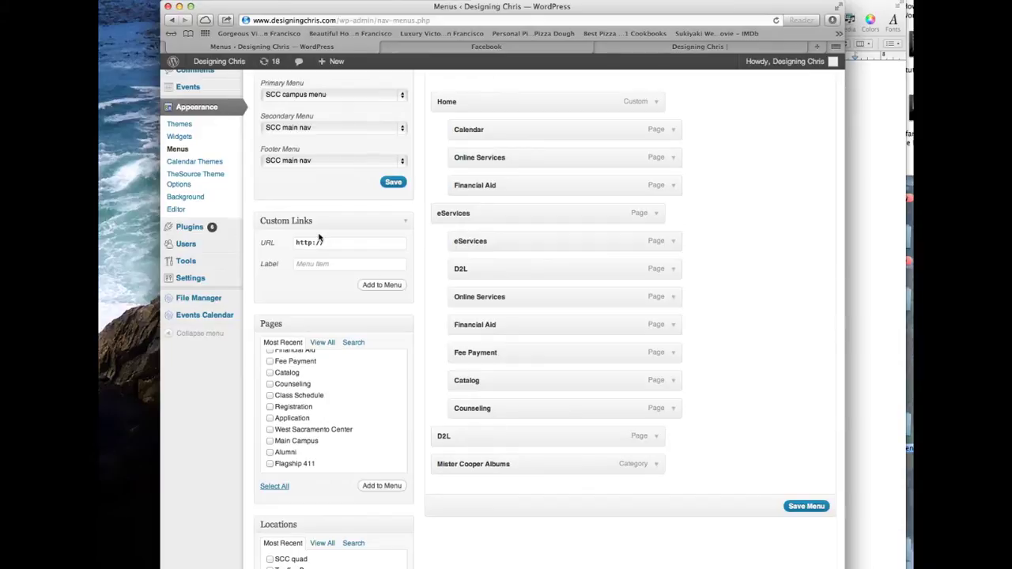
Open the personal profile page on Facebook and copy its web address
click(386, 47)
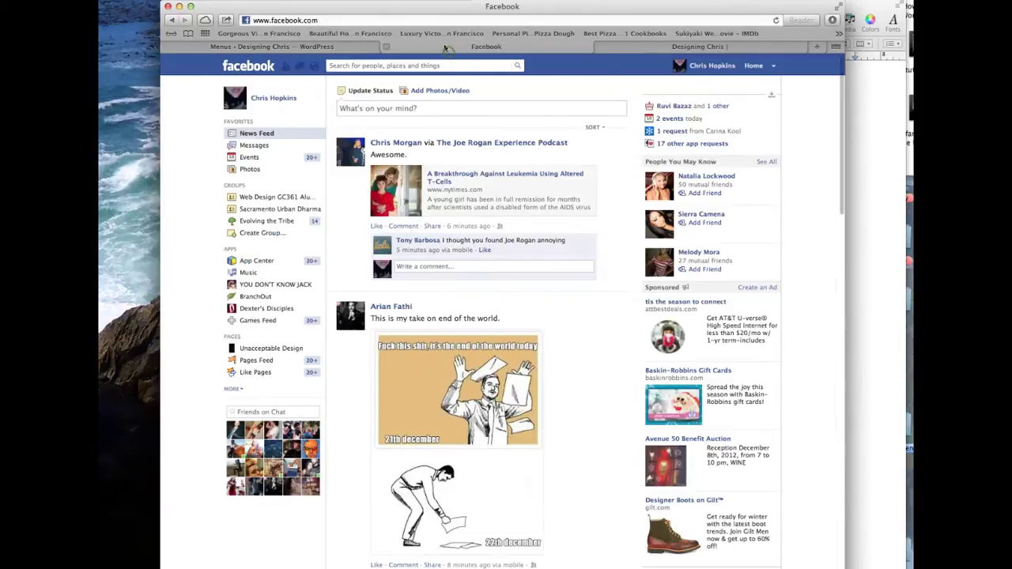
click(396, 21)
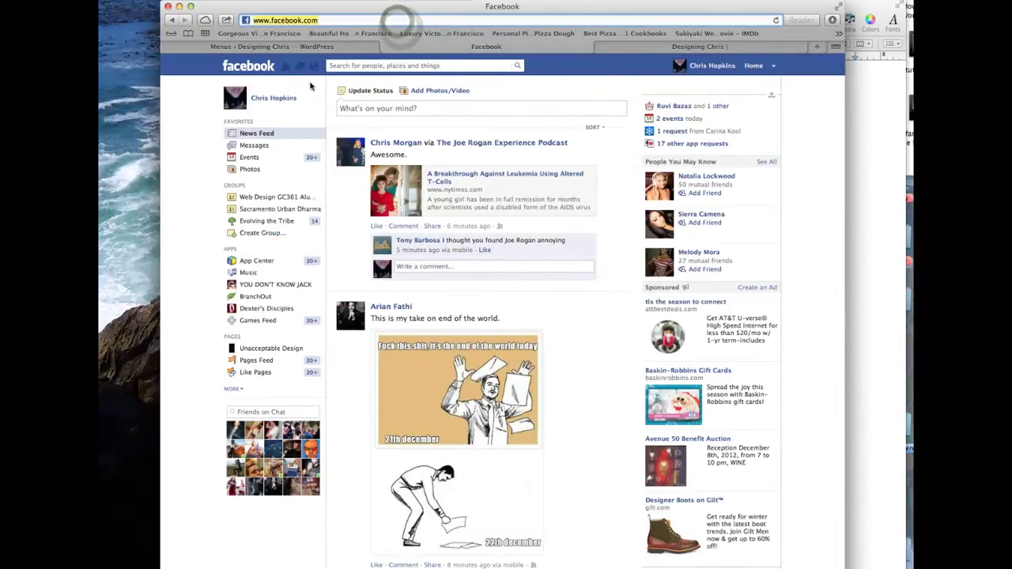
click(287, 103)
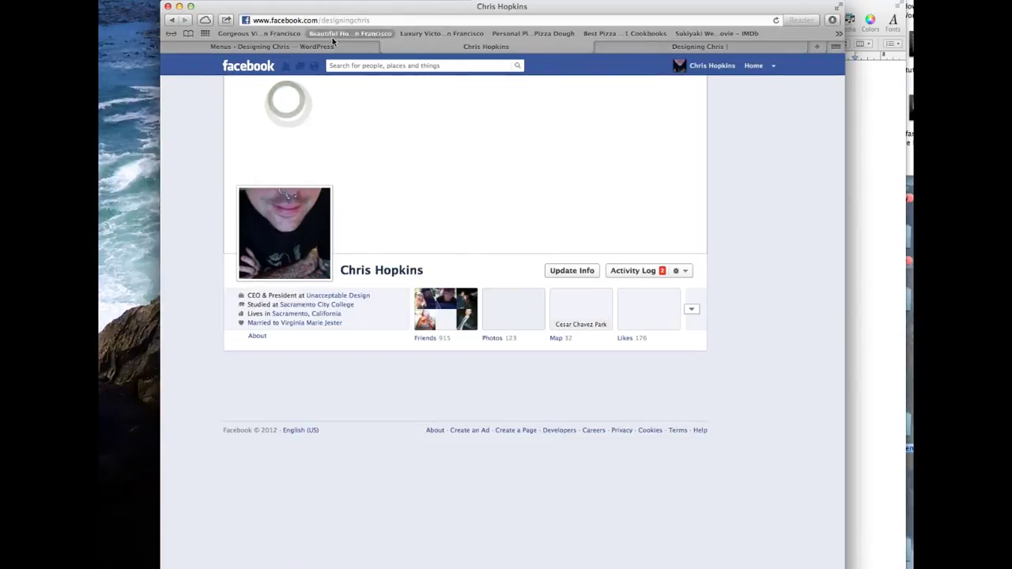
click(330, 20)
key(super+c)
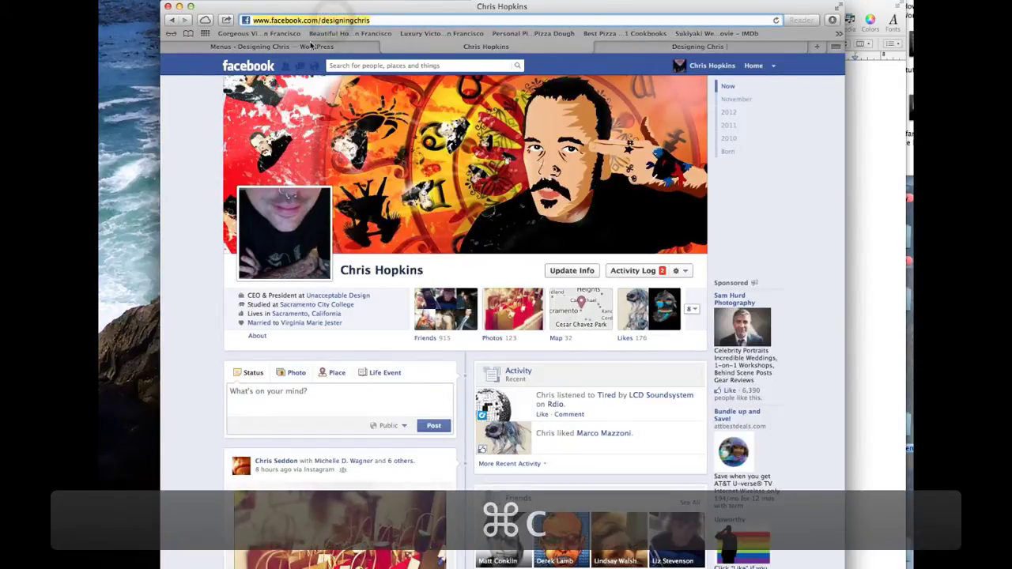
Add a custom link labelled Facebook with the copied profile address to the SCC campus menu and save the menu
click(271, 47)
click(334, 244)
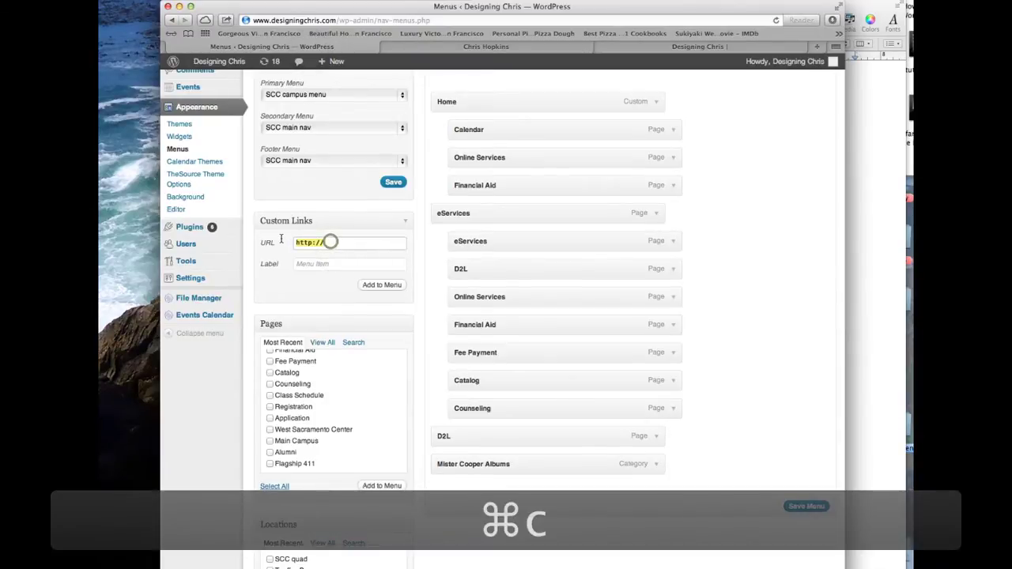
key(super+v)
click(332, 266)
text(Facebook)
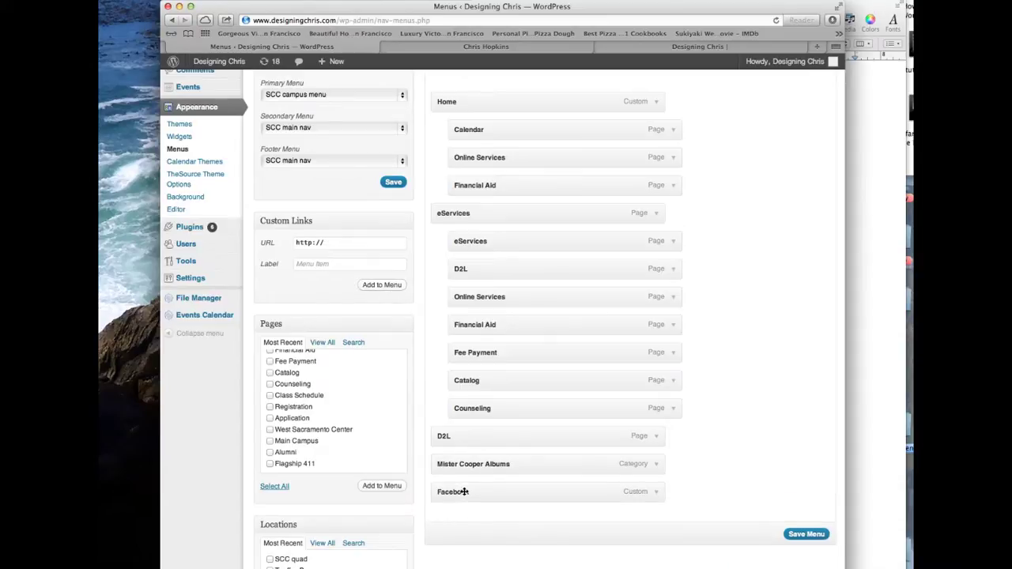
click(815, 538)
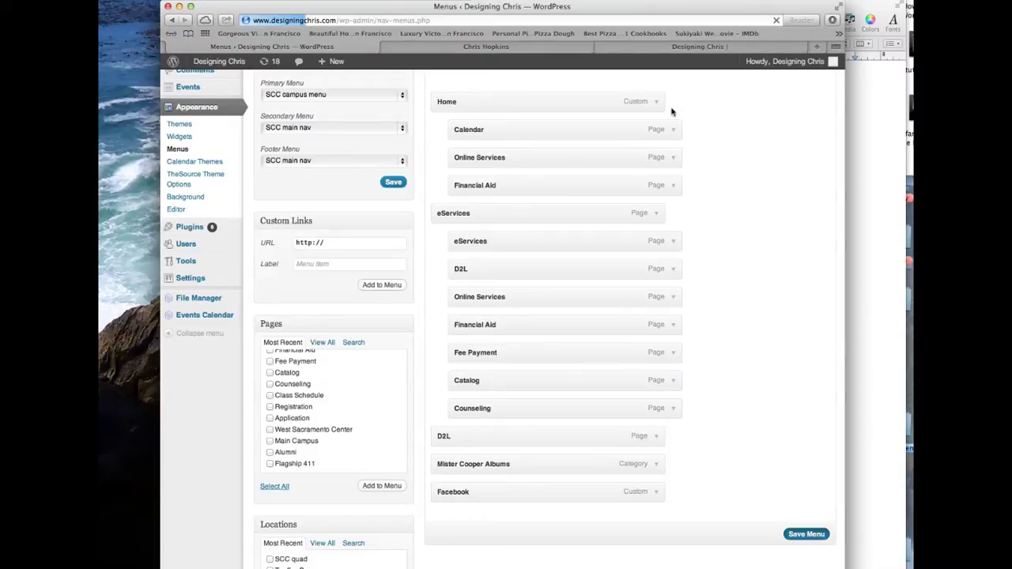
Reload the live site and view the posts behind the Mister Cooper Albums link in the upper navigation
click(675, 50)
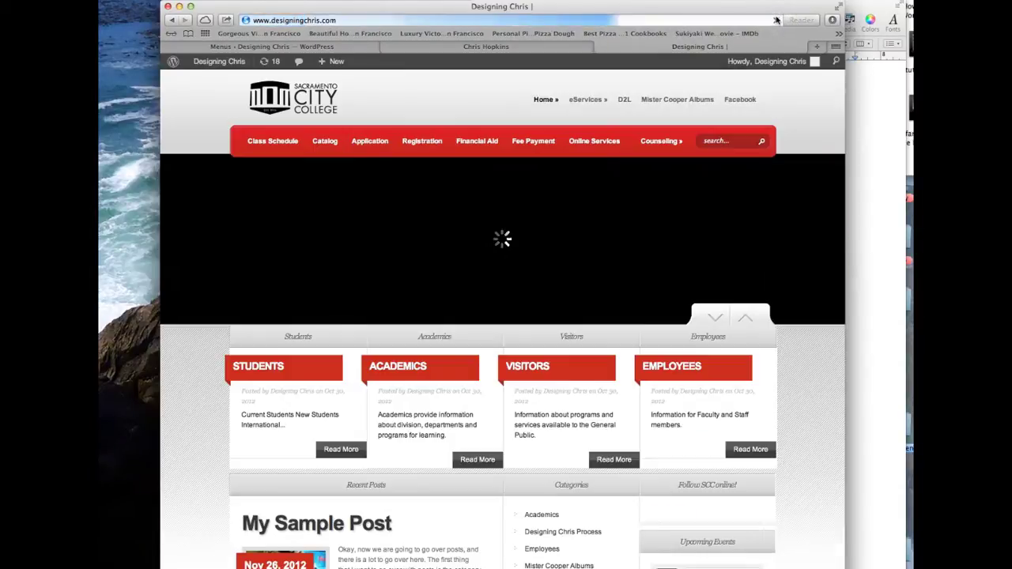
click(696, 101)
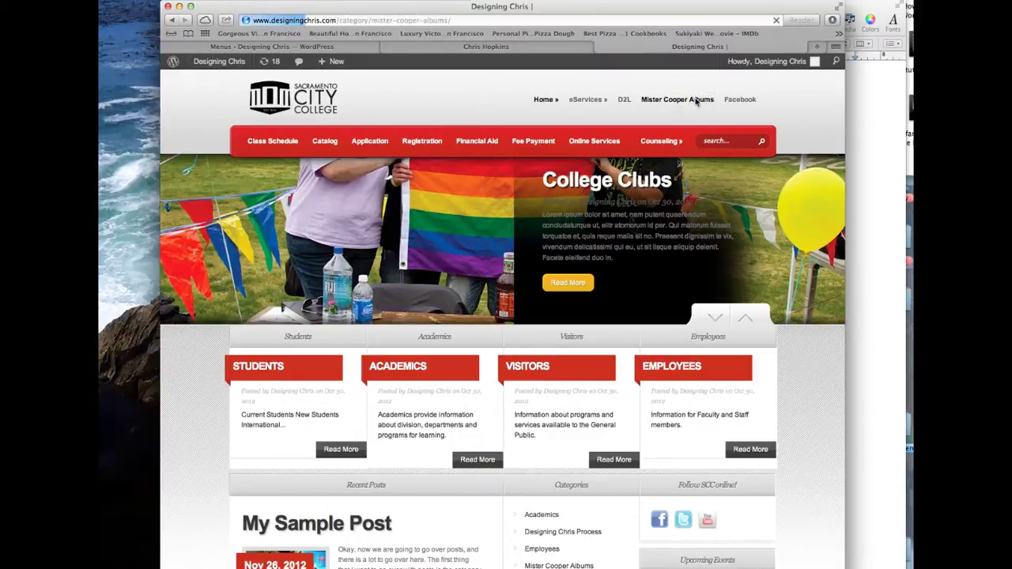
scroll(330, 301, down, 5)
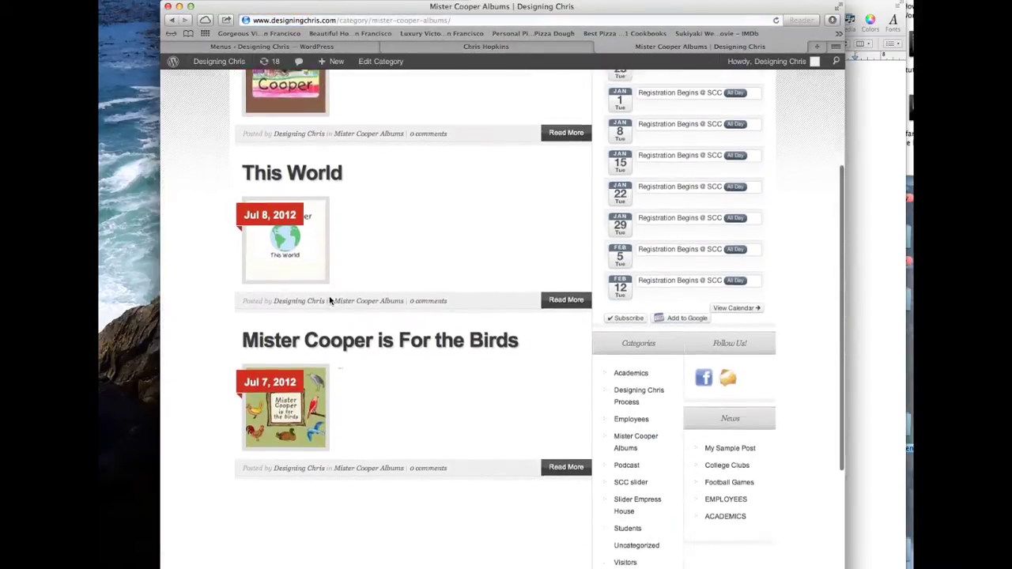
scroll(329, 300, up, 3)
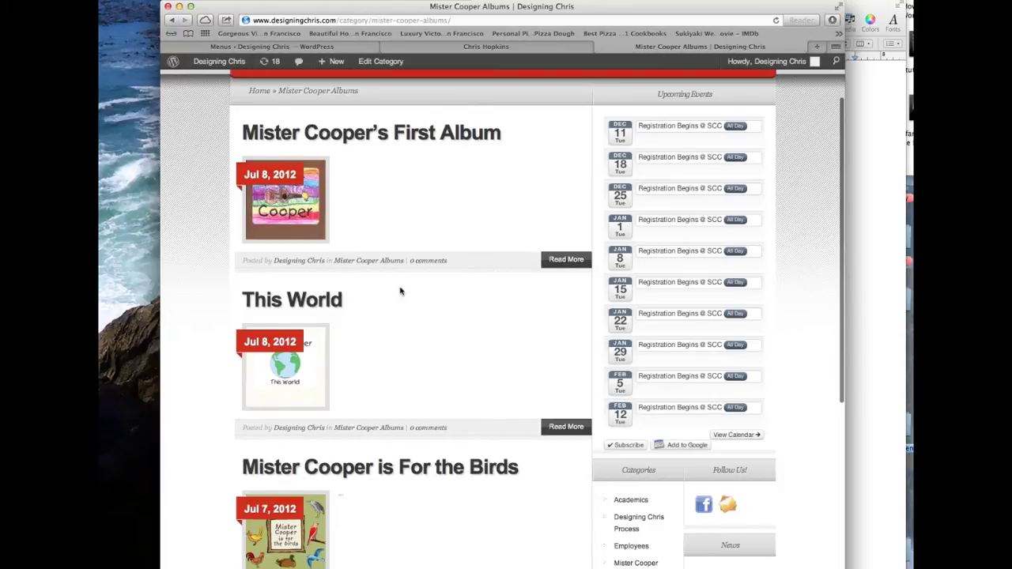
scroll(330, 287, up, 2)
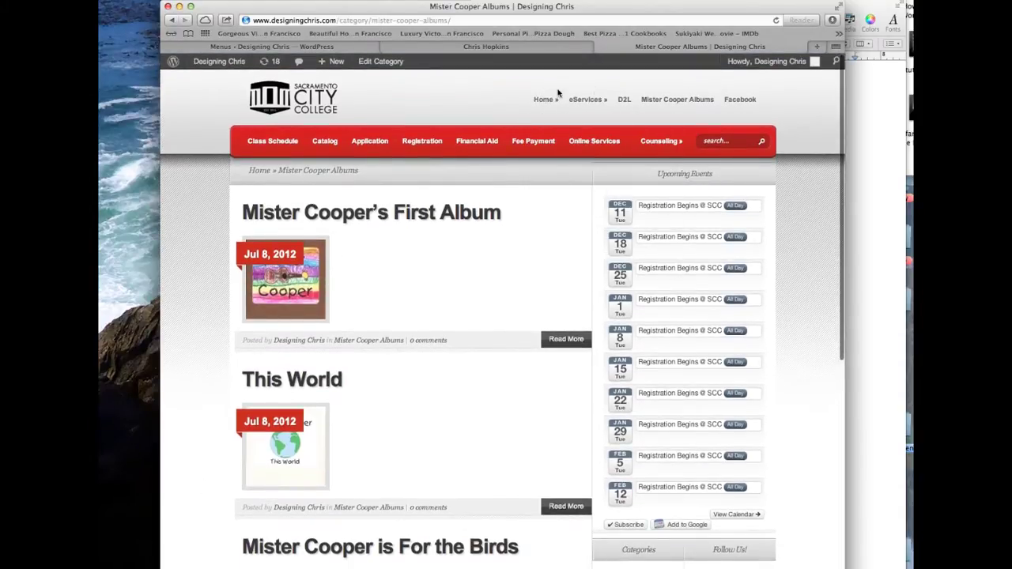
Test the Facebook link in the live site's upper navigation, and return to the SCC campus menu editor
click(740, 99)
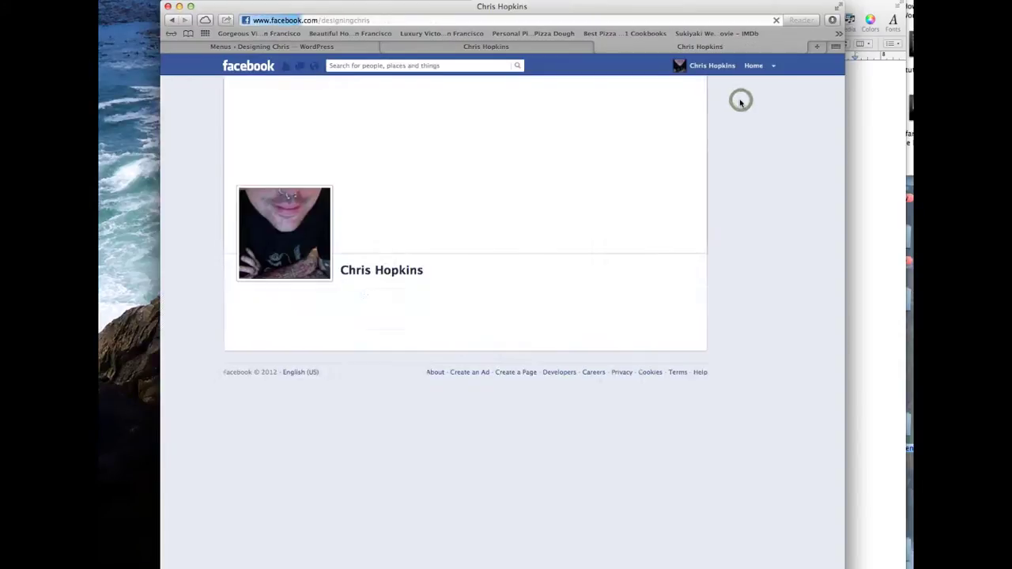
scroll(251, 279, down, 5)
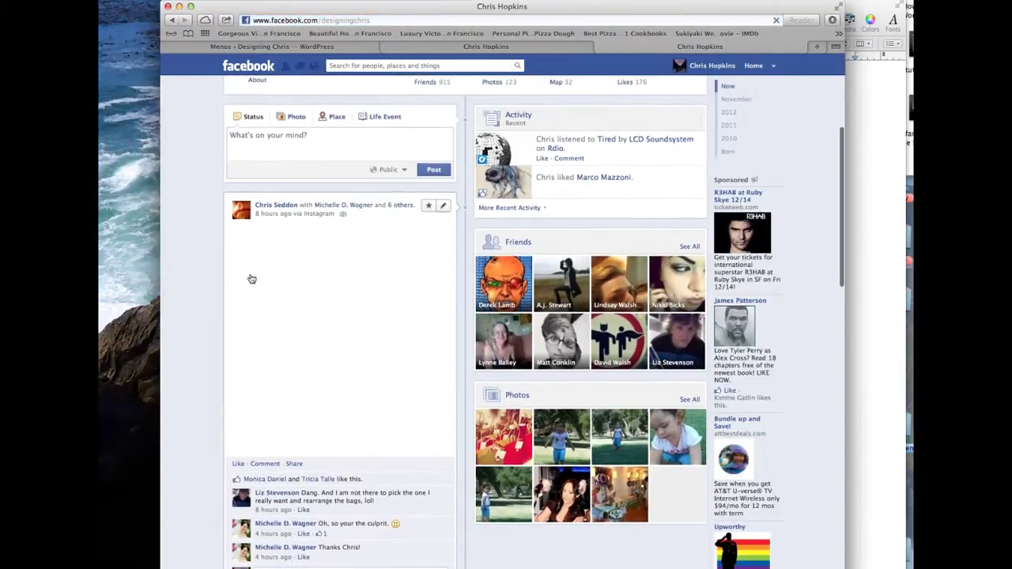
scroll(252, 280, down, 3)
scroll(251, 279, up, 8)
scroll(252, 277, left, 5)
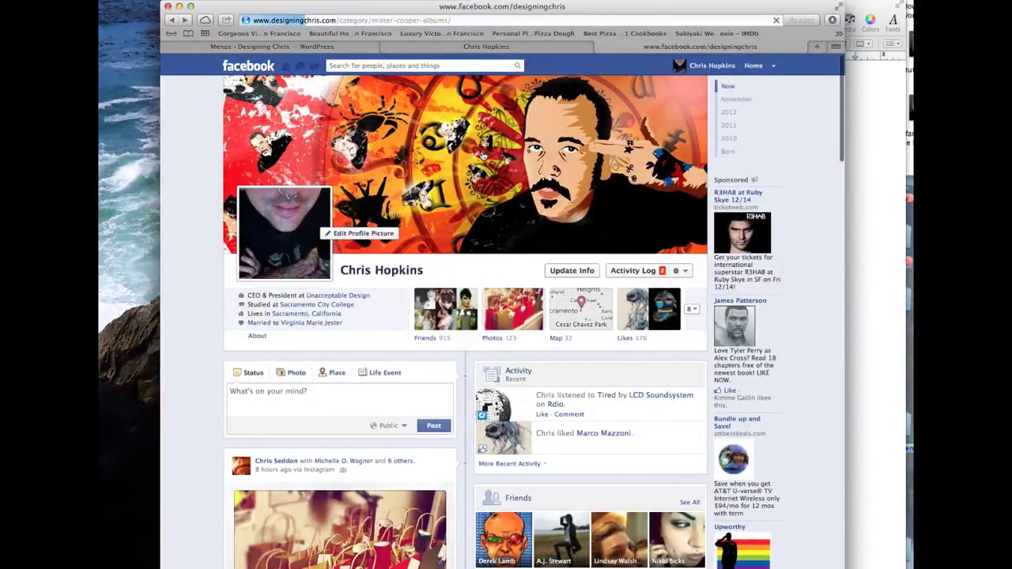
click(302, 47)
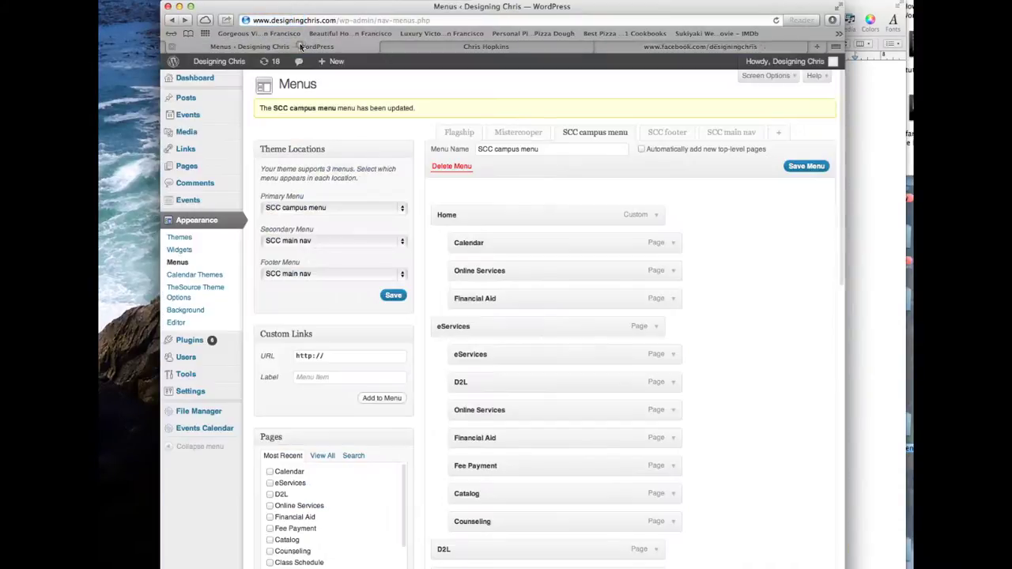
scroll(545, 385, down, 5)
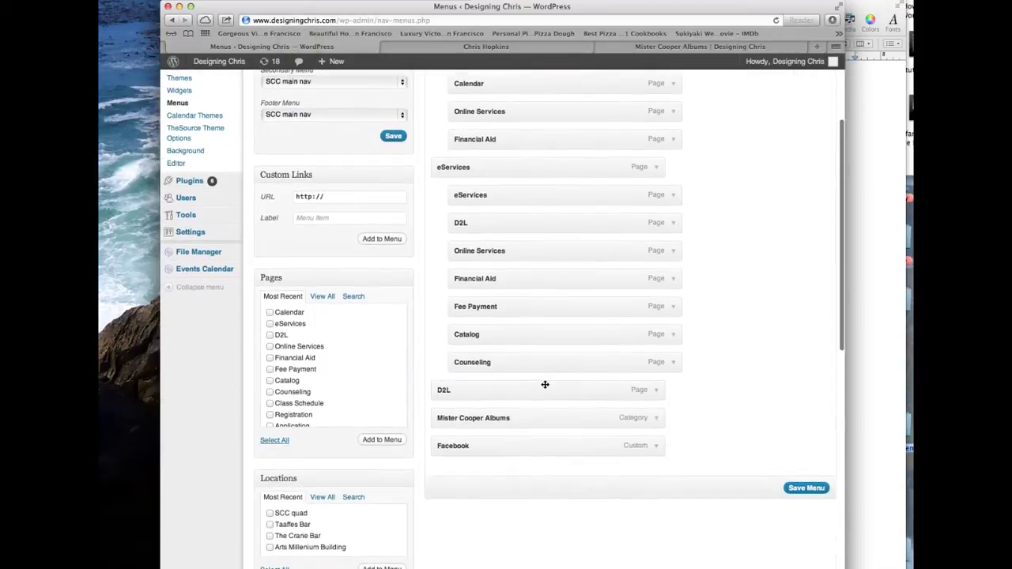
Compare the SCC campus menu's items with the live site's upper navigation, and return to the menu editor
scroll(545, 385, down, 3)
scroll(545, 385, up, 7)
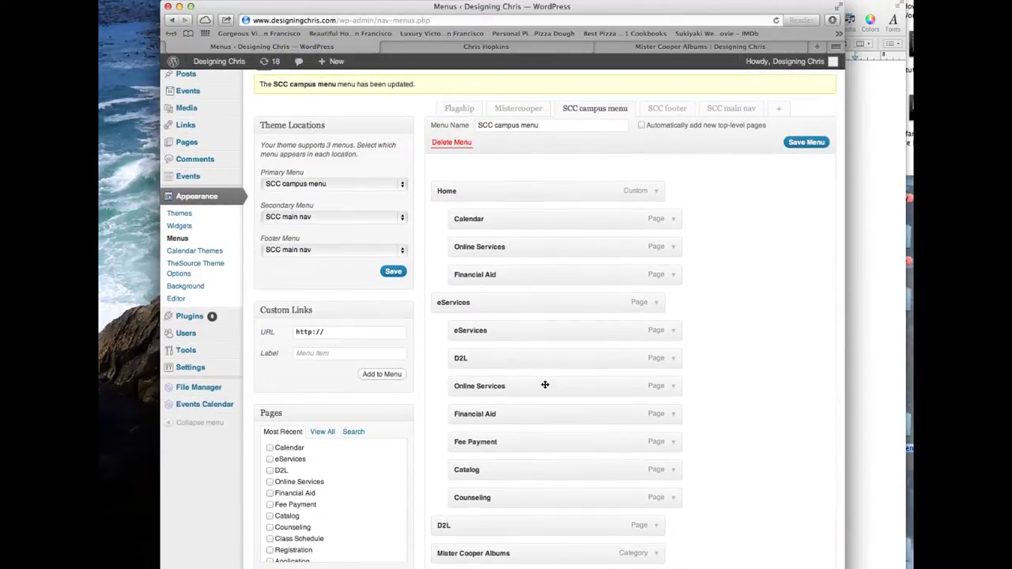
click(671, 46)
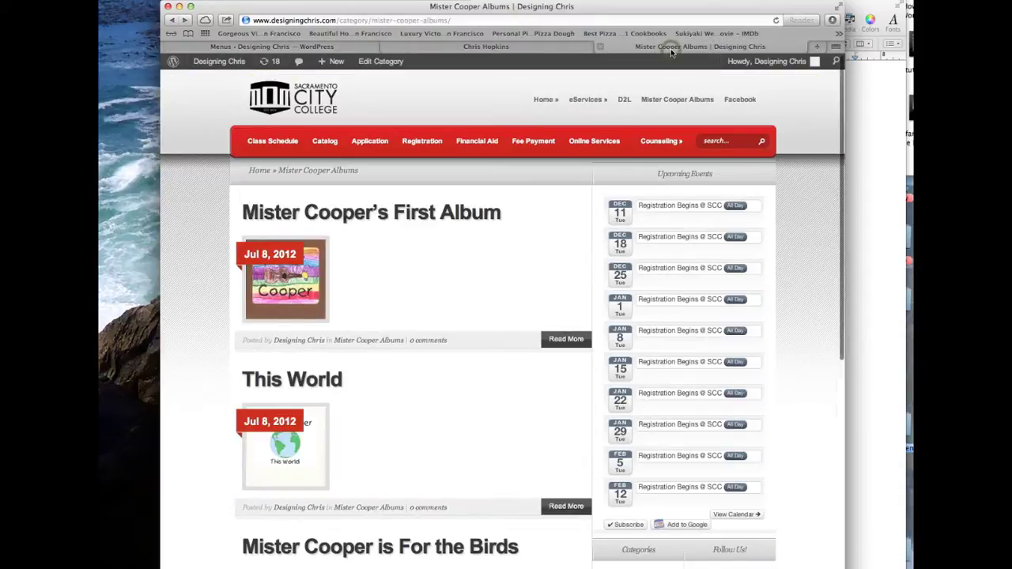
click(340, 48)
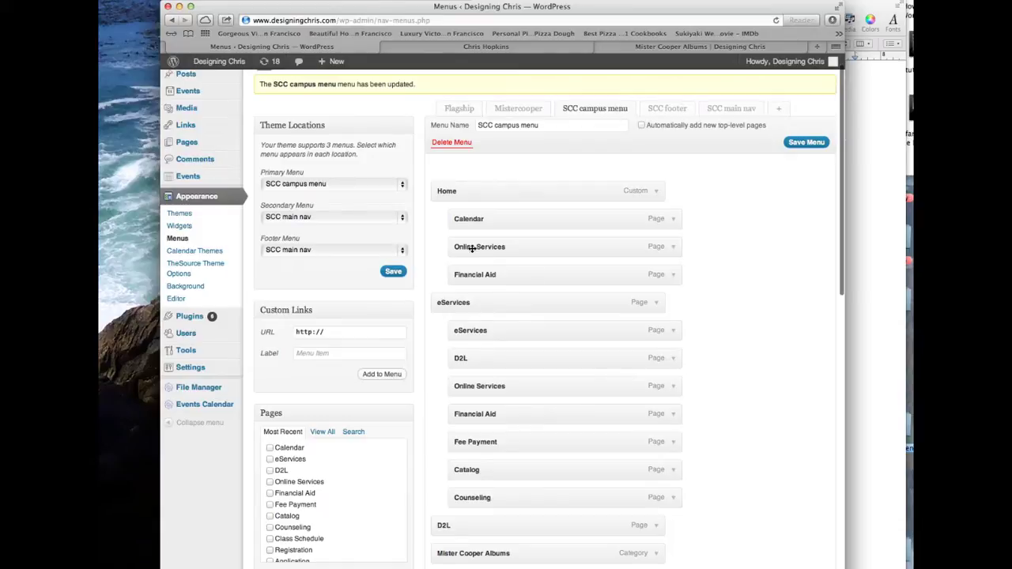
Remove the Calendar, Online Services and Financial Aid pages nested under Home from the SCC campus menu
click(673, 220)
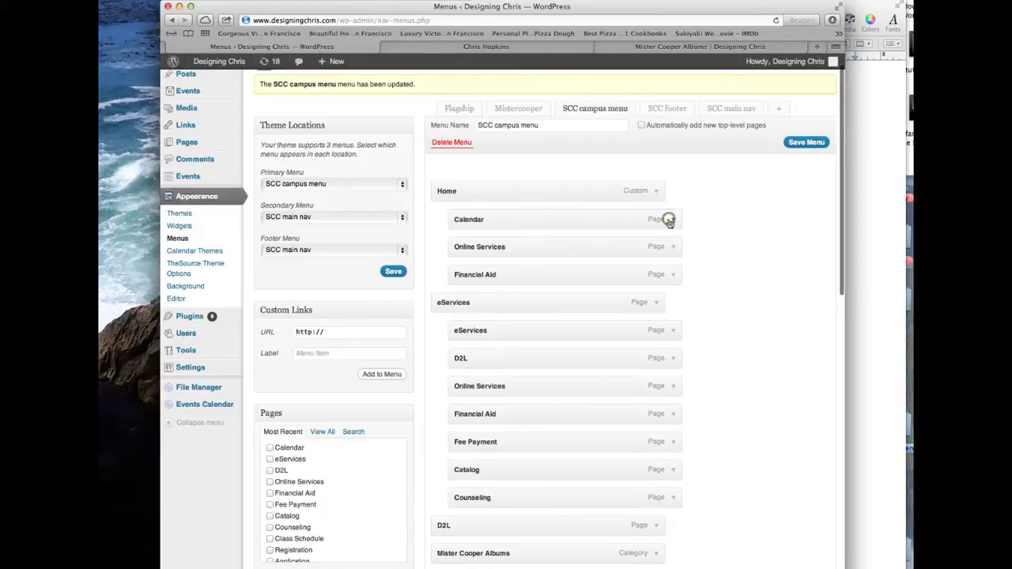
click(467, 298)
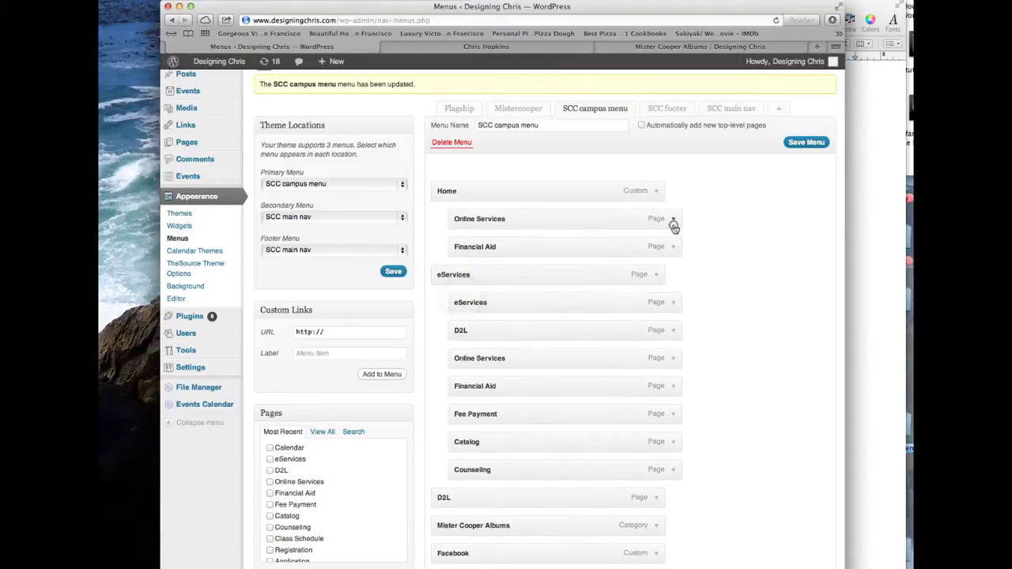
click(673, 219)
click(466, 297)
click(673, 220)
click(462, 300)
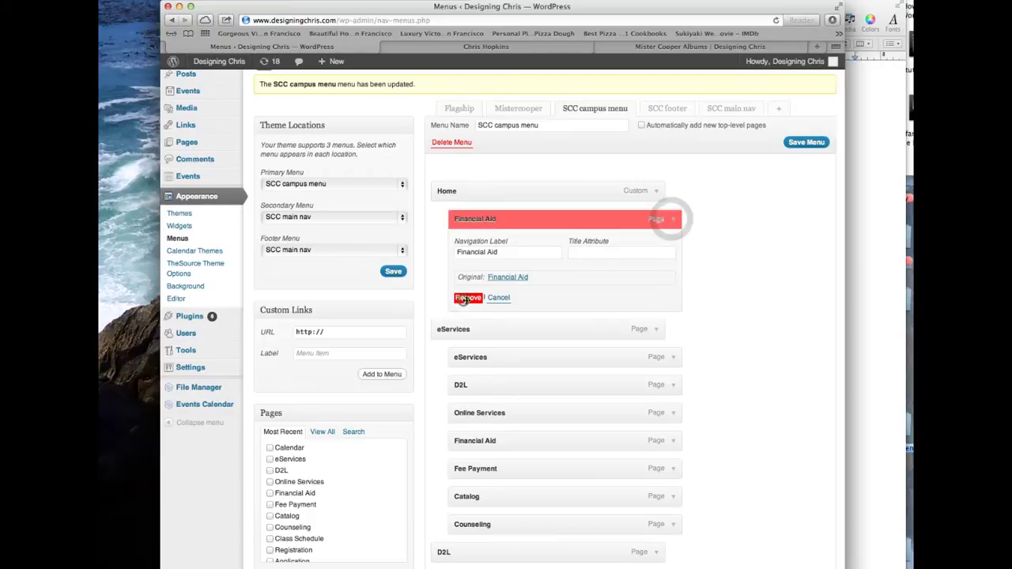
Remove the Mister Cooper Albums category and the Facebook custom link from the SCC campus menu, and save the menu
scroll(693, 335, down, 10)
scroll(673, 286, up, 5)
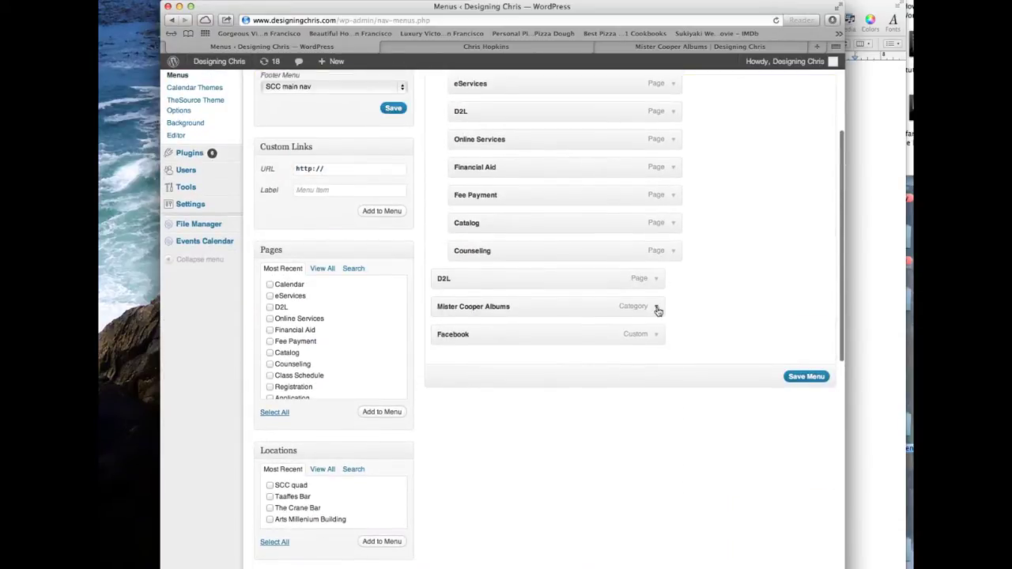
click(656, 309)
click(447, 388)
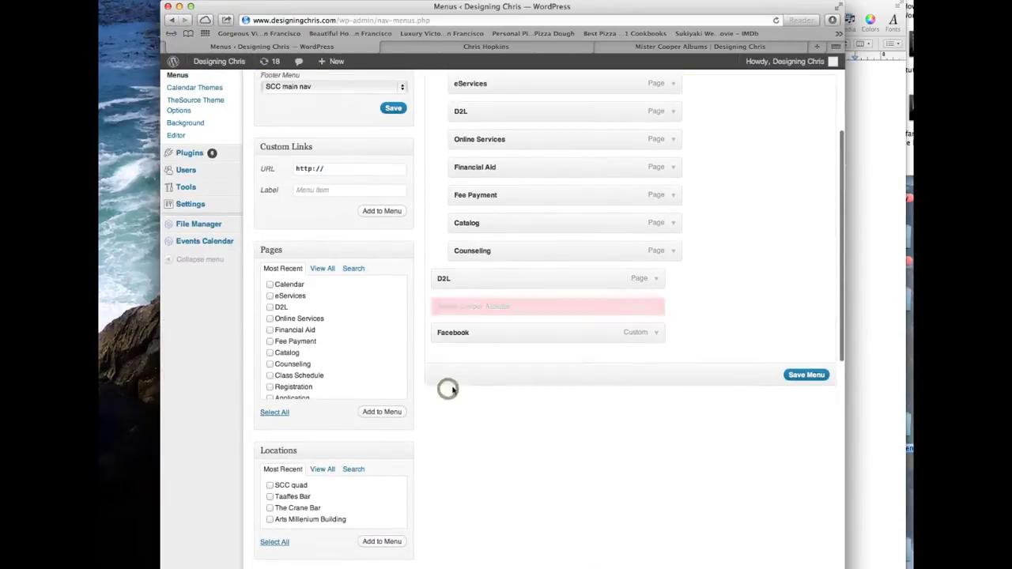
click(656, 307)
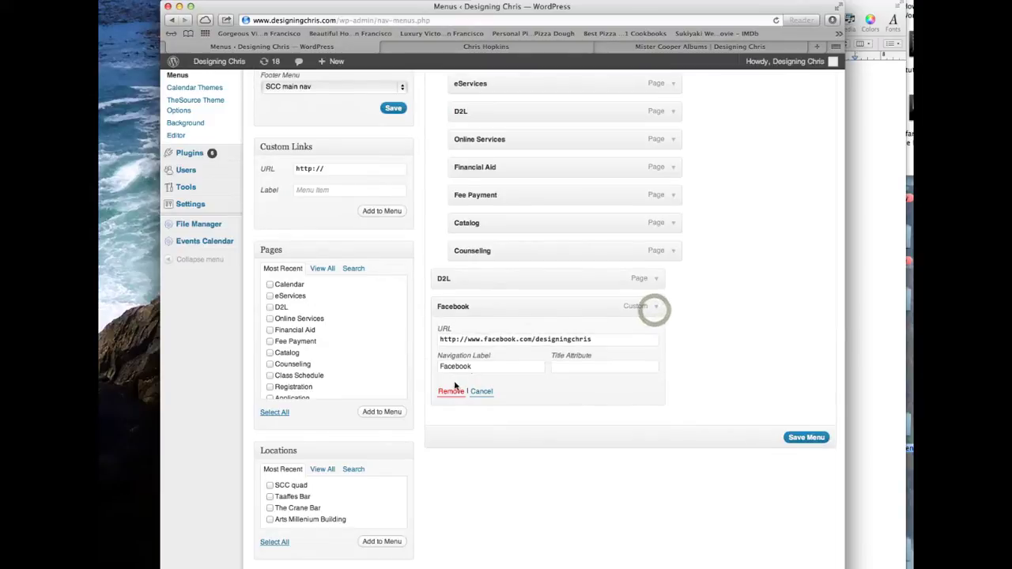
click(451, 391)
click(817, 325)
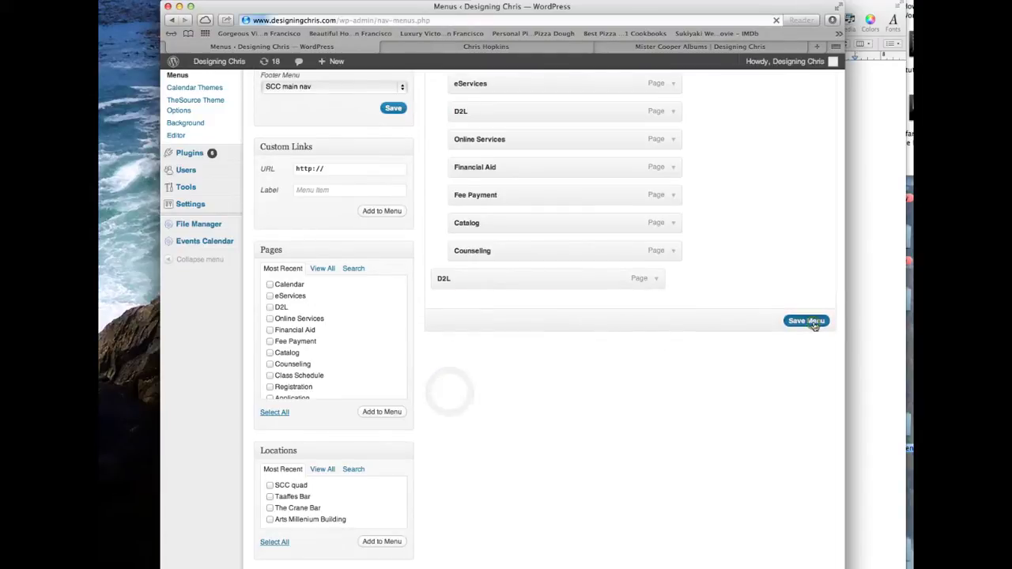
Load the live site's home page and check the upper navigation, including the eServices submenu
click(668, 48)
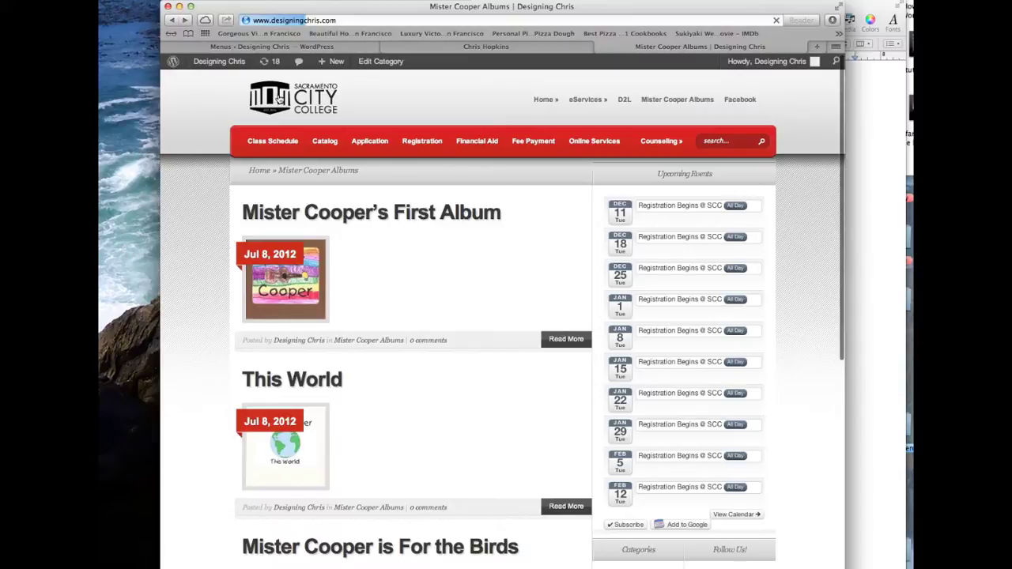
click(310, 107)
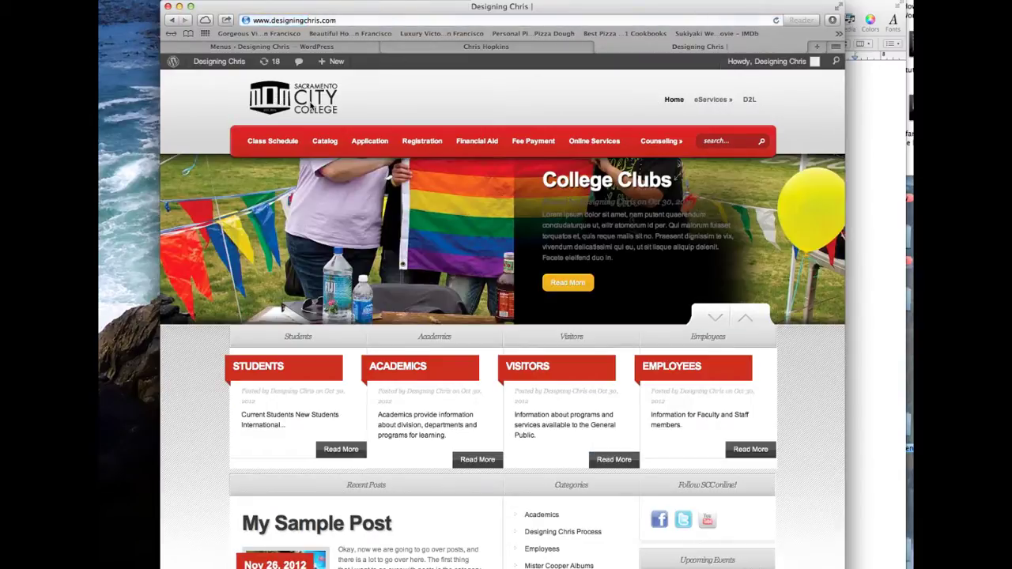
mouse_move(714, 107)
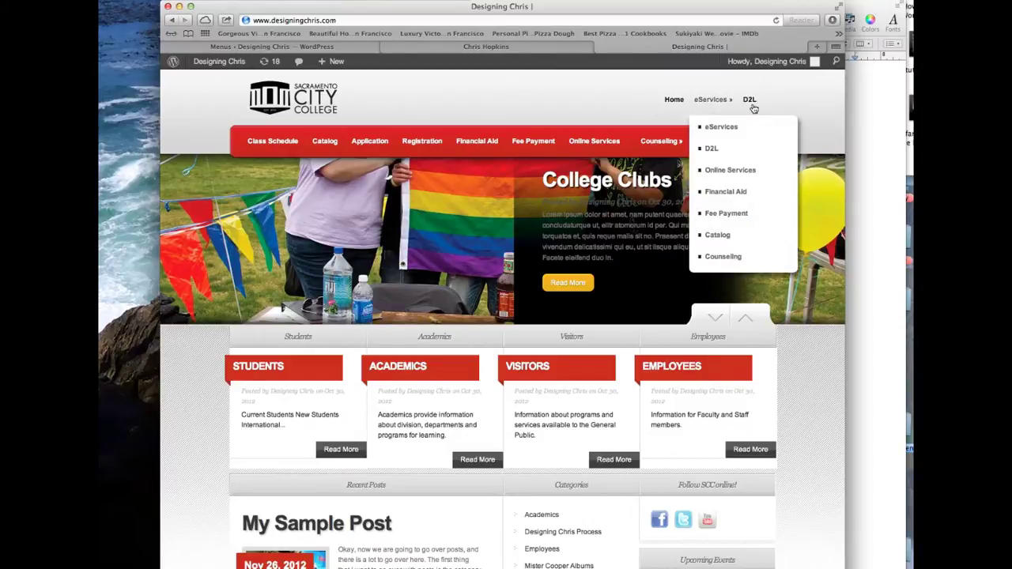